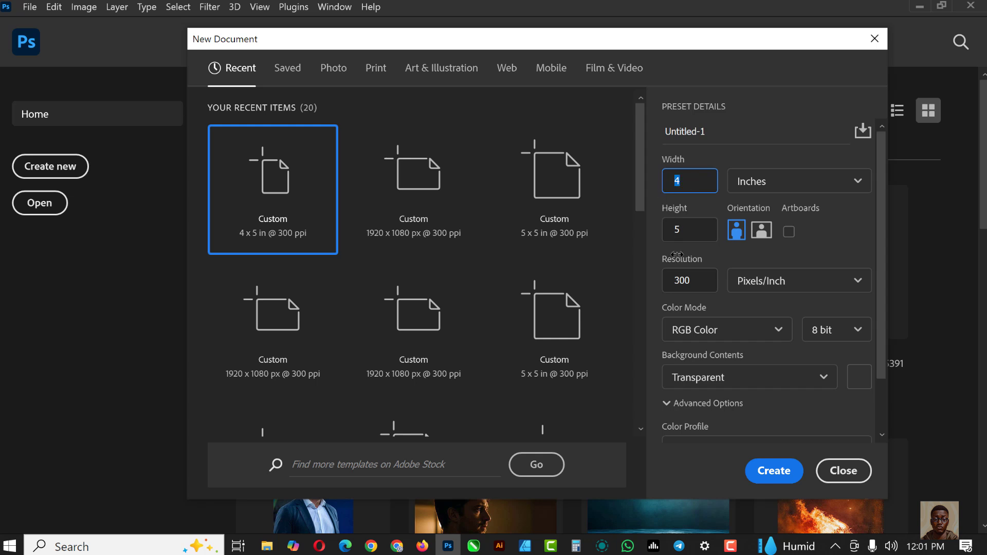
Create a new document named POSTER from the preset
click(689, 230)
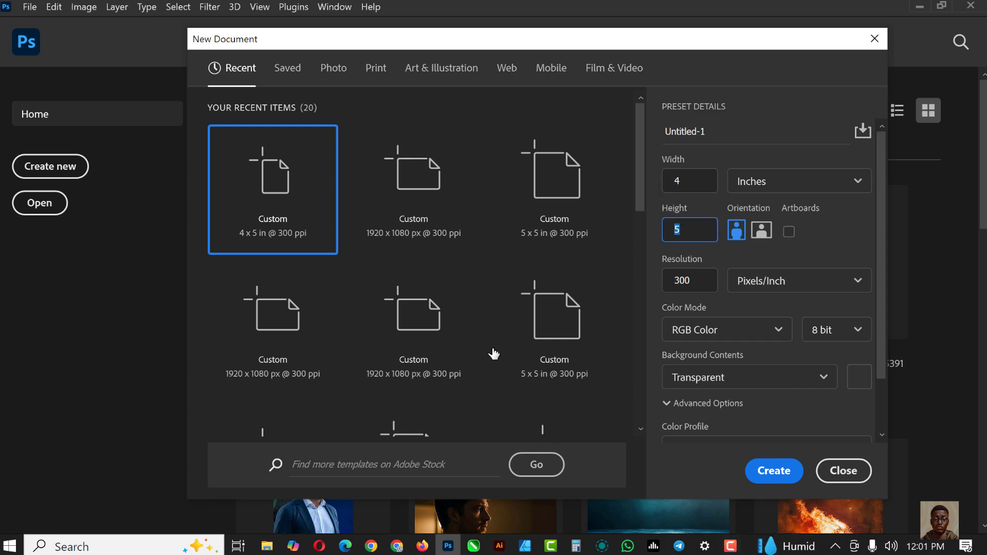
drag(718, 135, 655, 138)
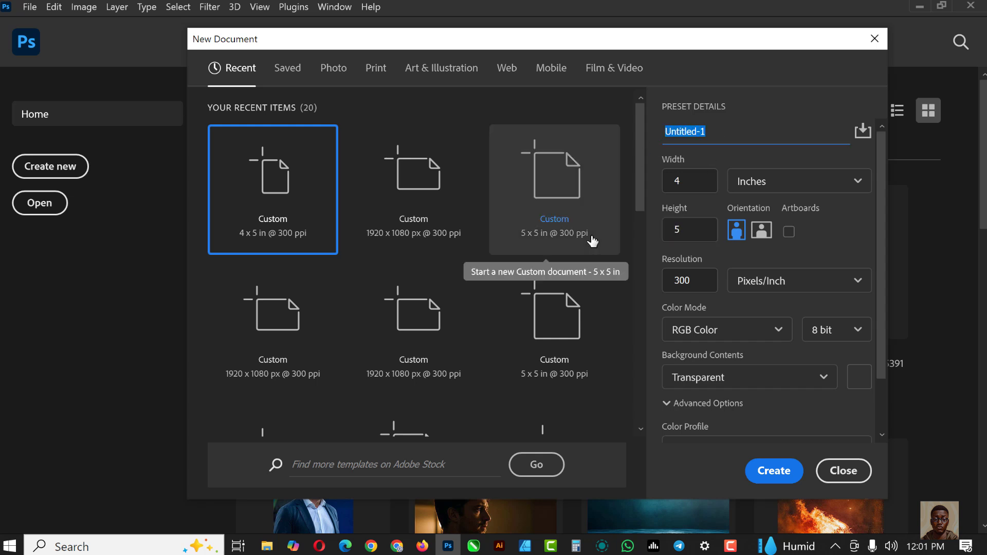
text(POSTER)
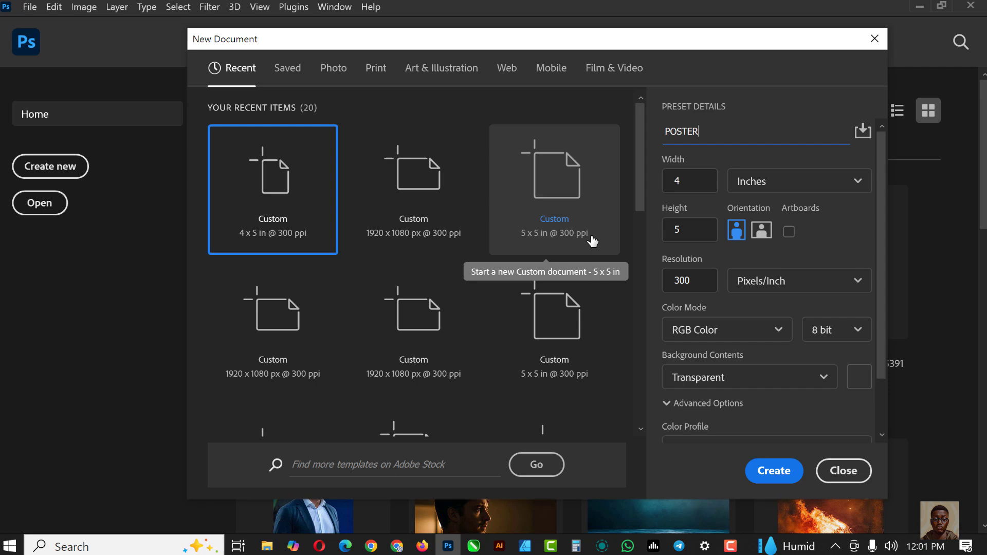
click(773, 471)
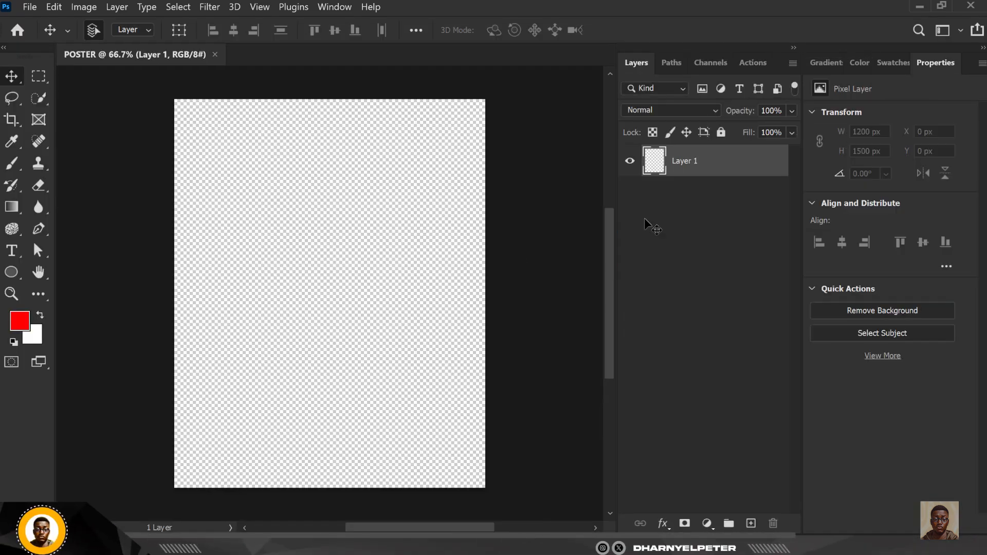
Cover the canvas with a near-black red Solid Color fill layer (#080000)
click(710, 522)
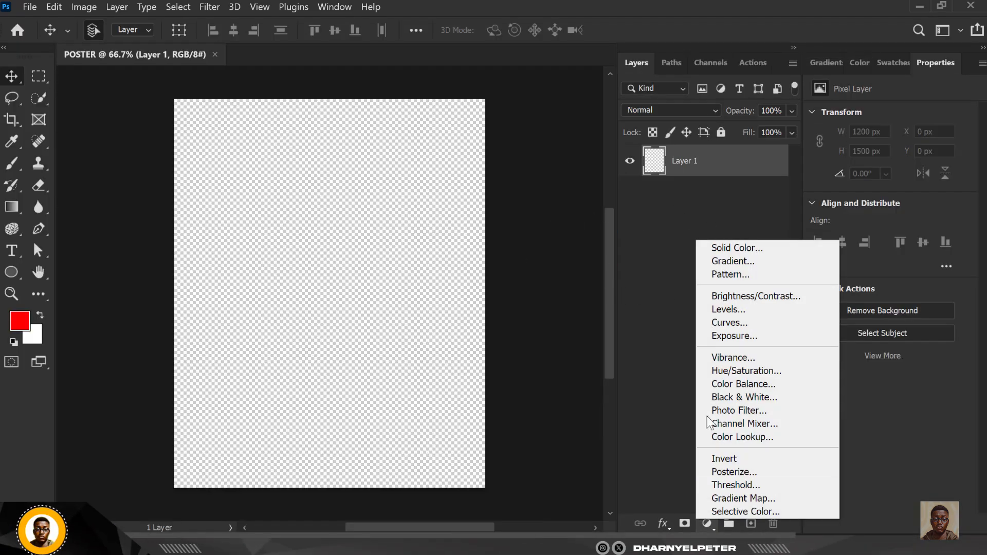
click(729, 245)
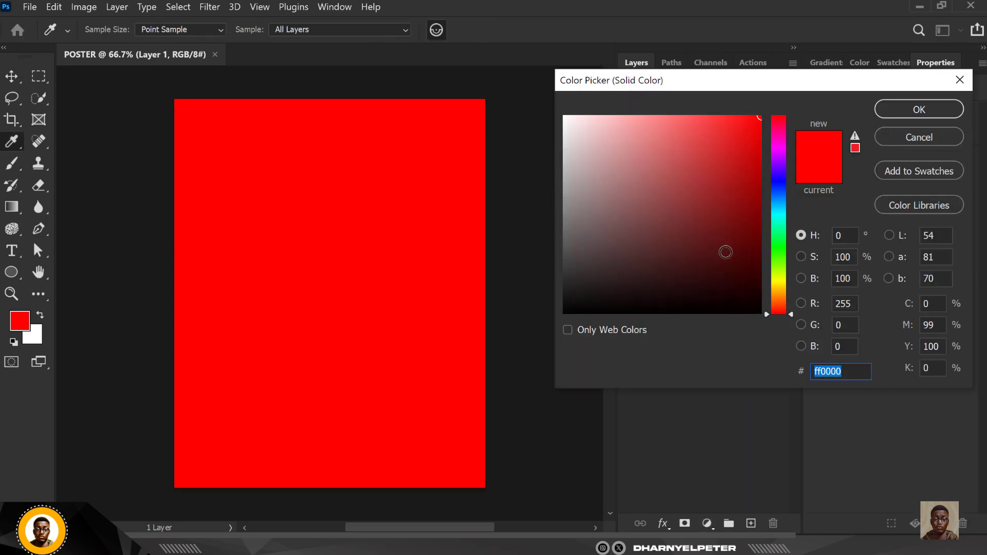
click(759, 309)
drag(758, 303, 760, 309)
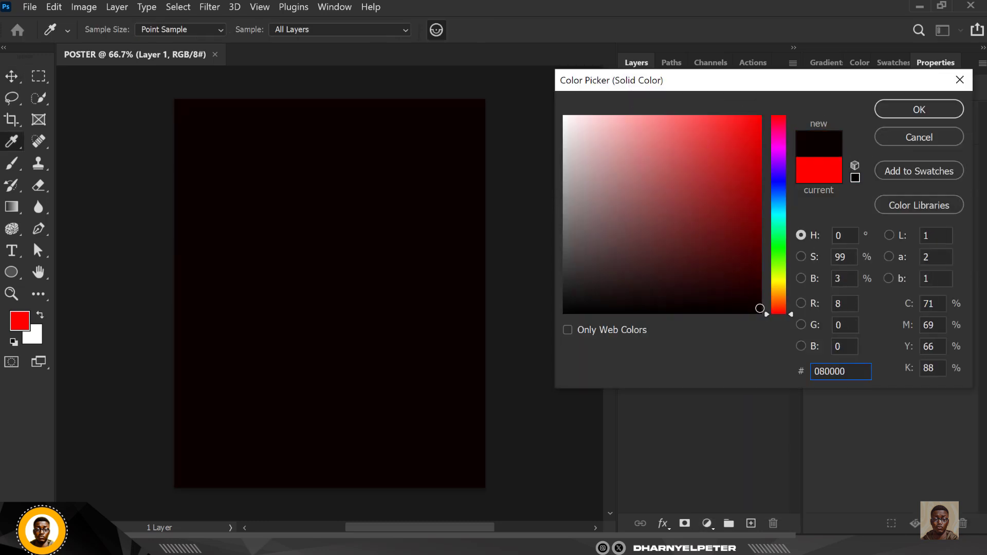
drag(856, 375, 808, 383)
click(911, 112)
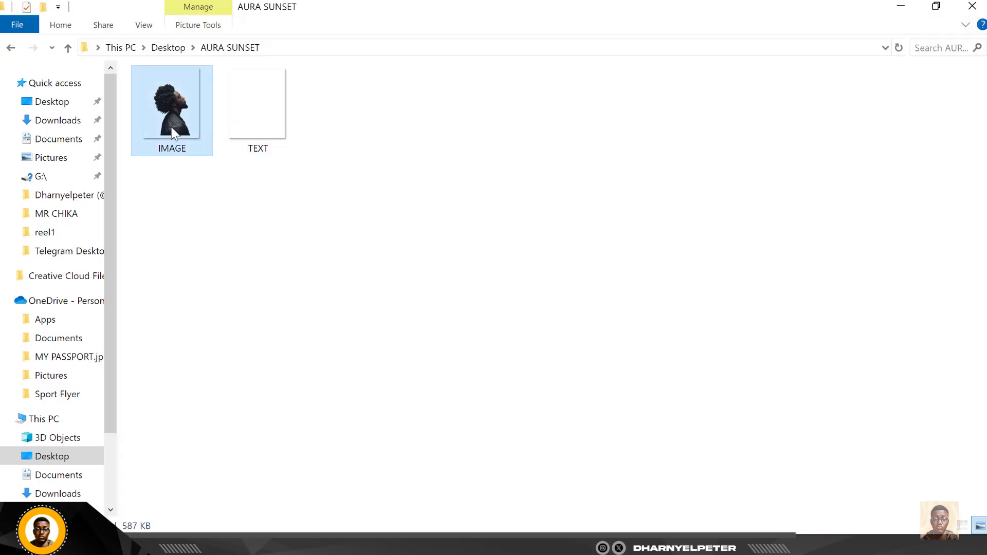
Place the IMAGE file onto the poster and scale it down to about 89%
drag(171, 127, 385, 369)
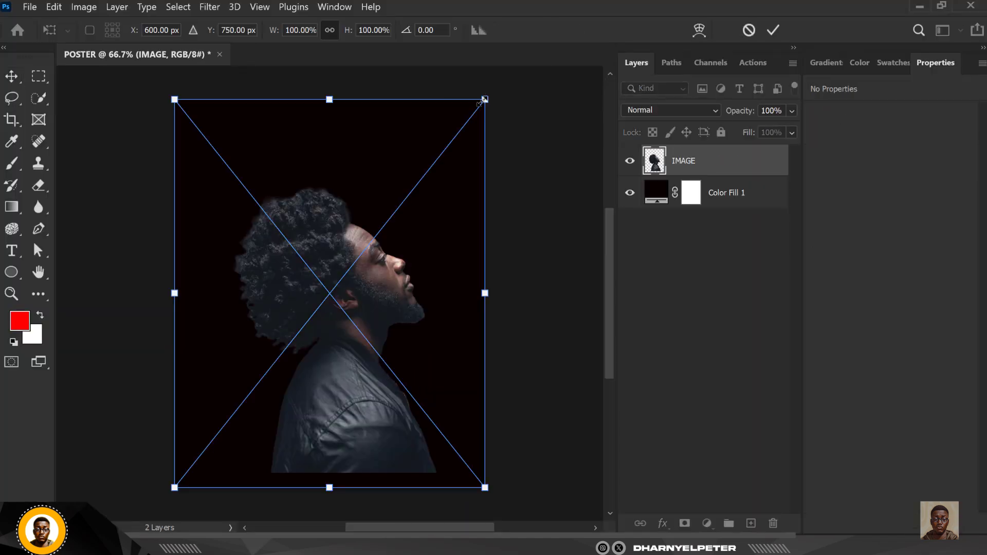
drag(484, 100, 467, 120)
key(Return)
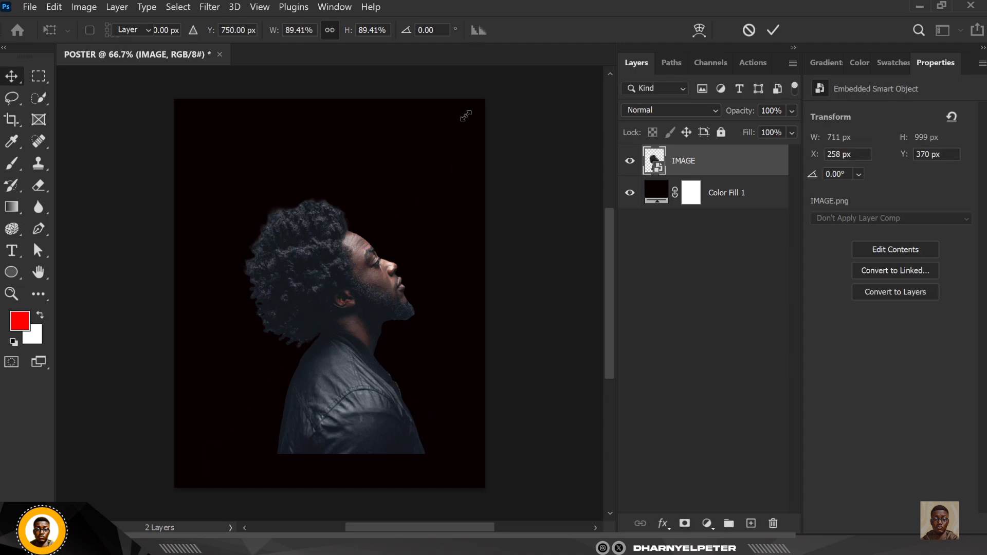
Nudge the placed portrait slightly to the left
scroll(317, 311, up, 2)
drag(327, 288, 321, 284)
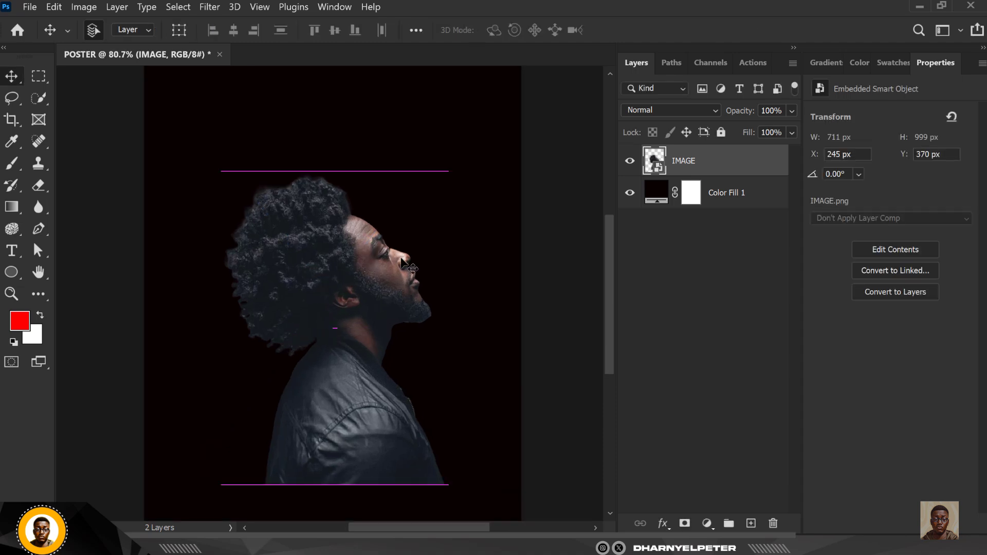
scroll(329, 244, down, 3)
scroll(328, 242, up, 6)
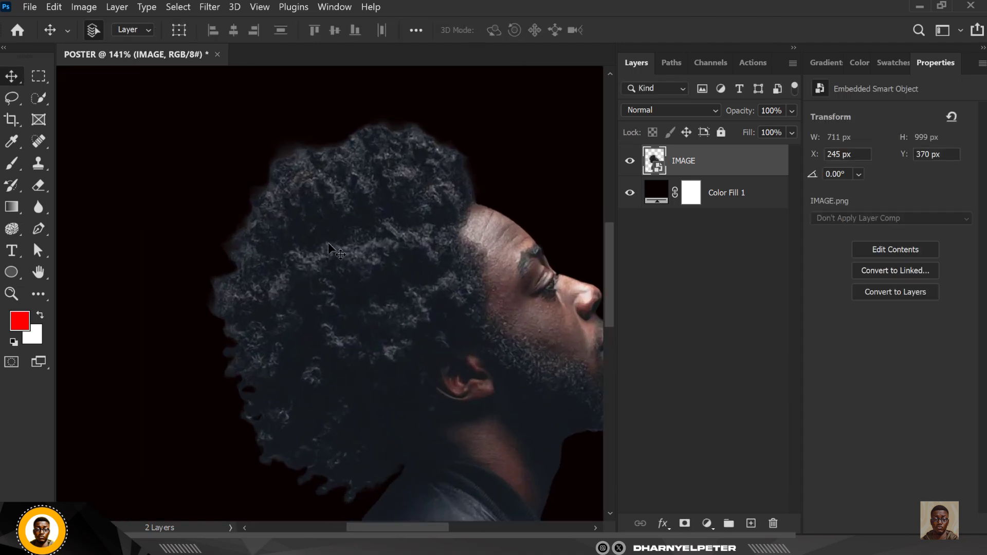
scroll(356, 213, down, 5)
scroll(360, 219, up, 4)
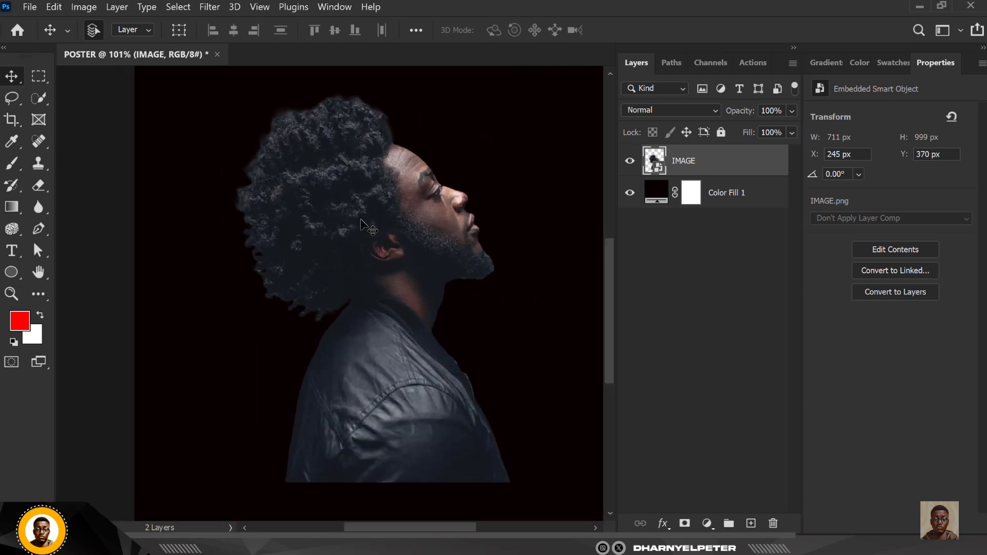
scroll(360, 230, down, 3)
scroll(365, 238, up, 2)
Add a Curves adjustment layer and pull its point down to Input 68, Output 19
click(707, 520)
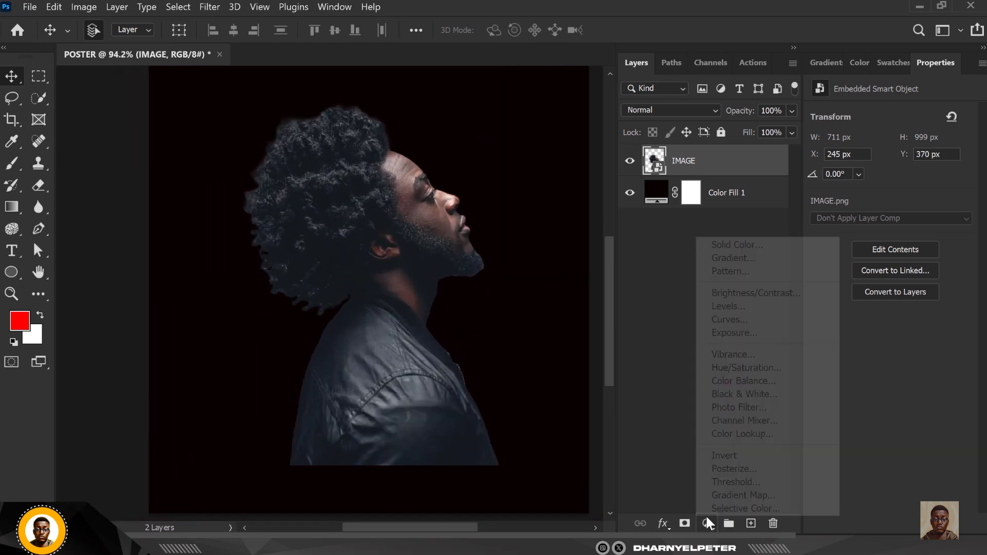
click(733, 320)
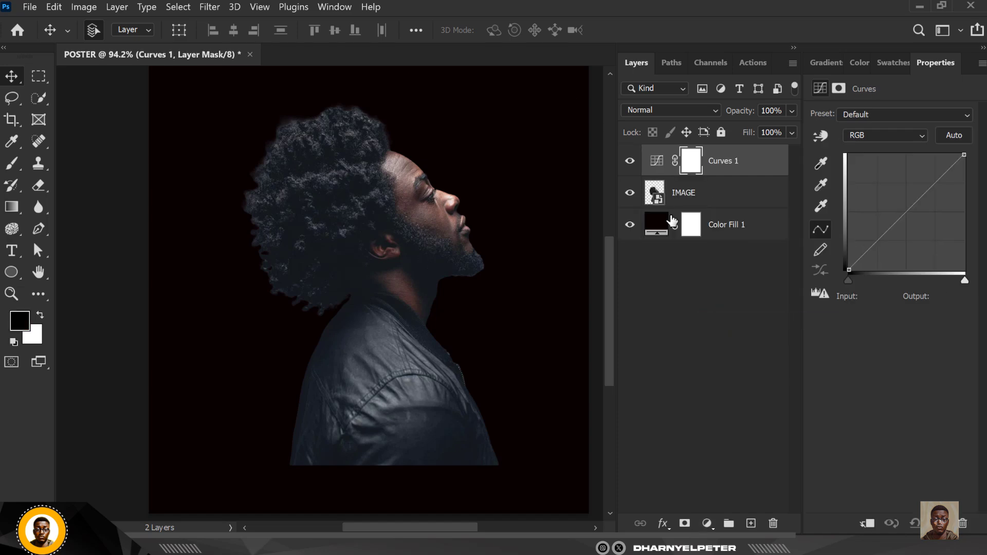
click(902, 221)
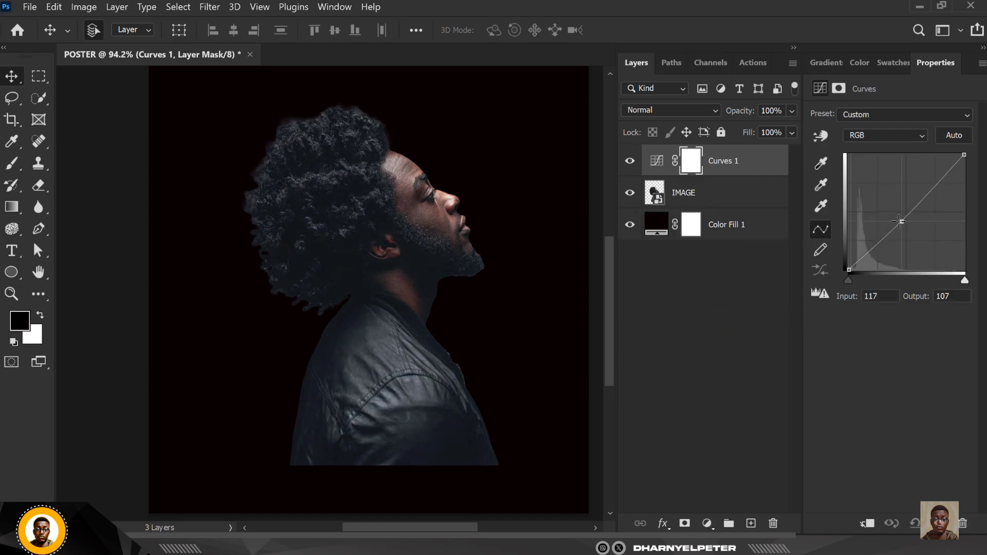
drag(903, 222, 882, 258)
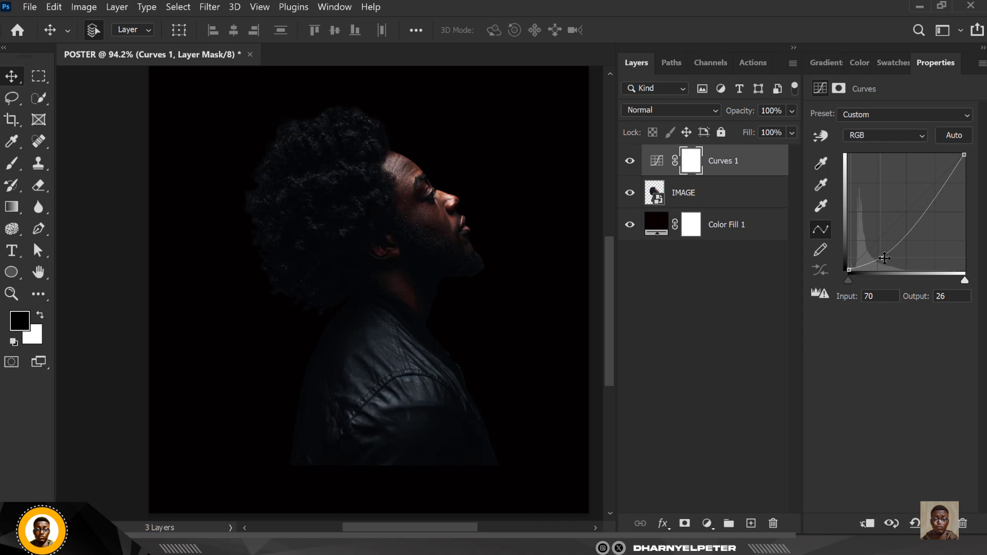
drag(885, 259, 888, 261)
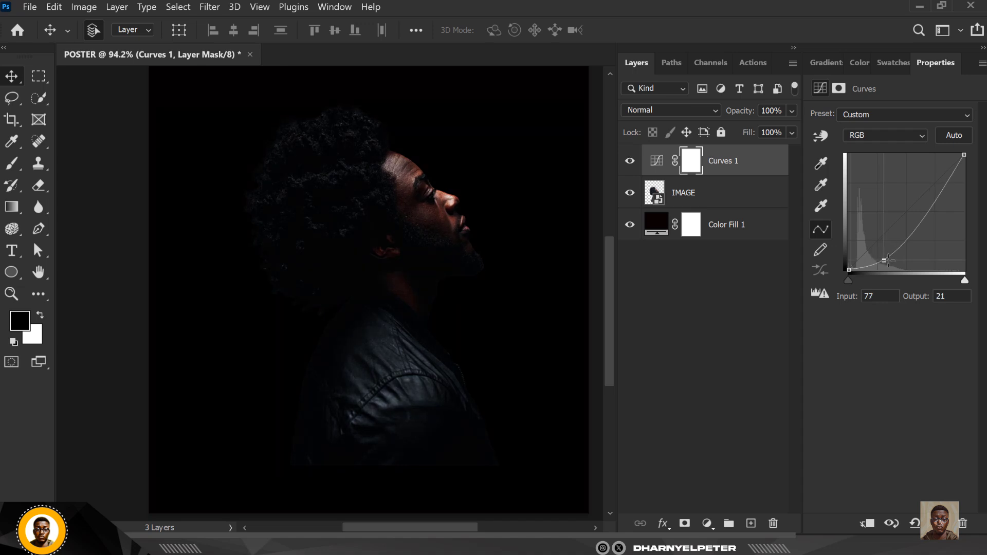
scroll(281, 202, down, 1)
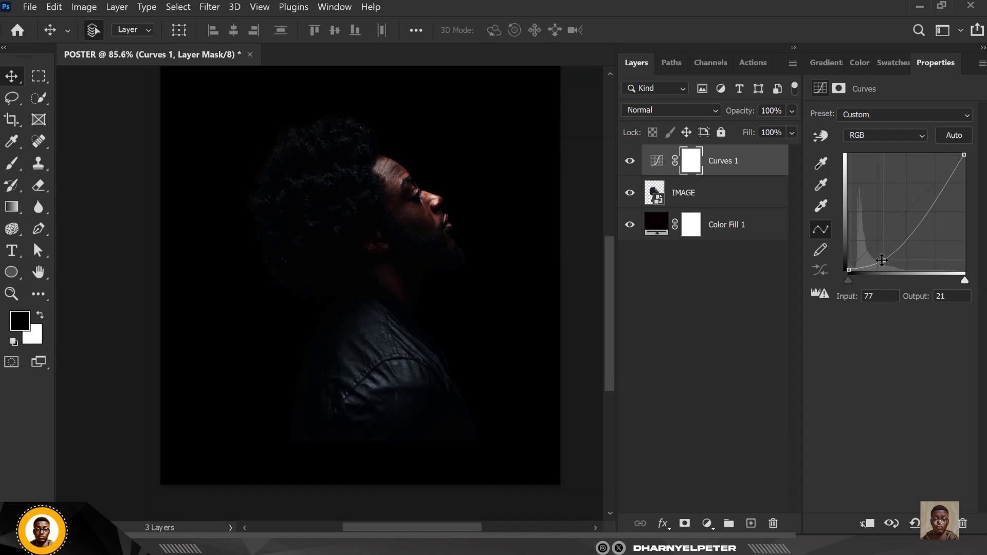
drag(883, 260, 876, 257)
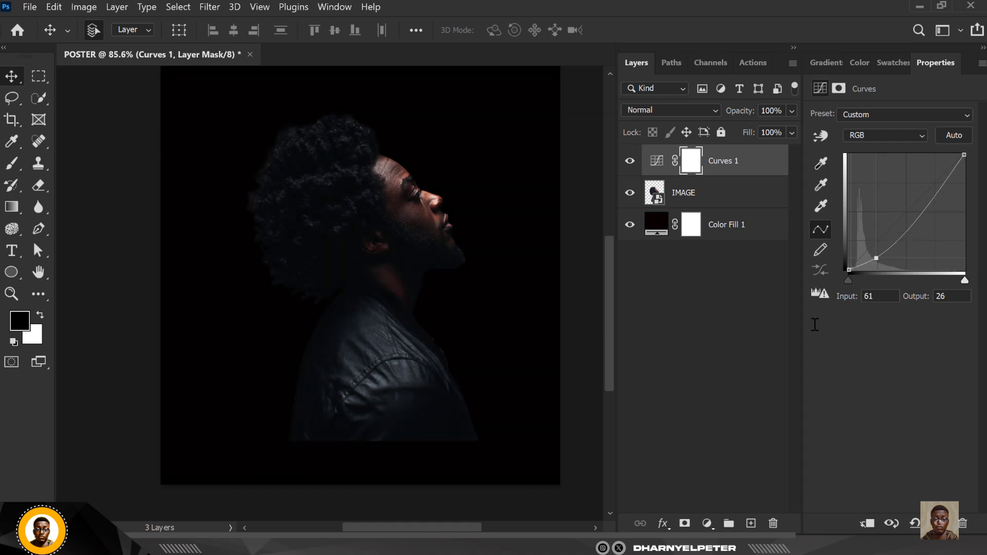
scroll(395, 225, down, 3)
scroll(396, 224, up, 2)
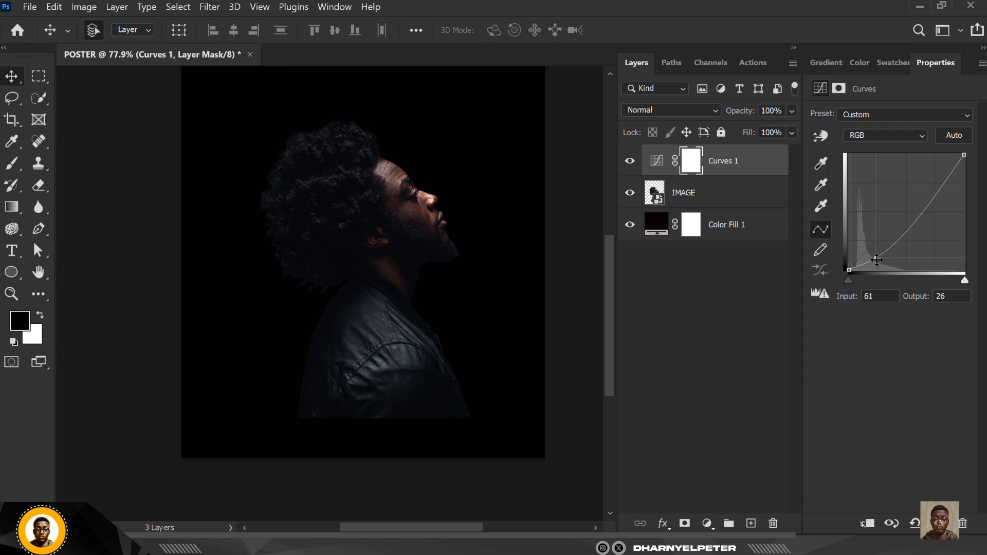
drag(876, 258, 879, 262)
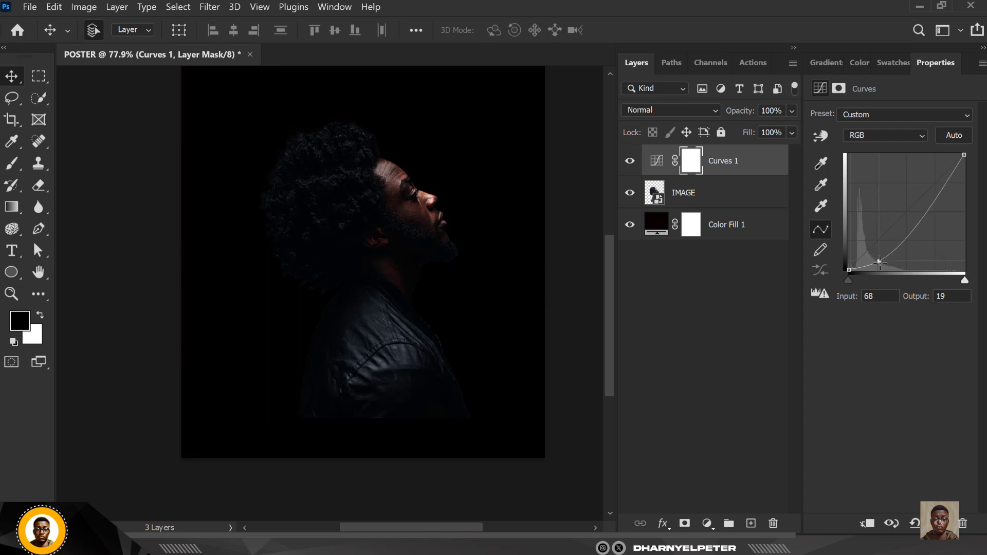
scroll(406, 377, down, 1)
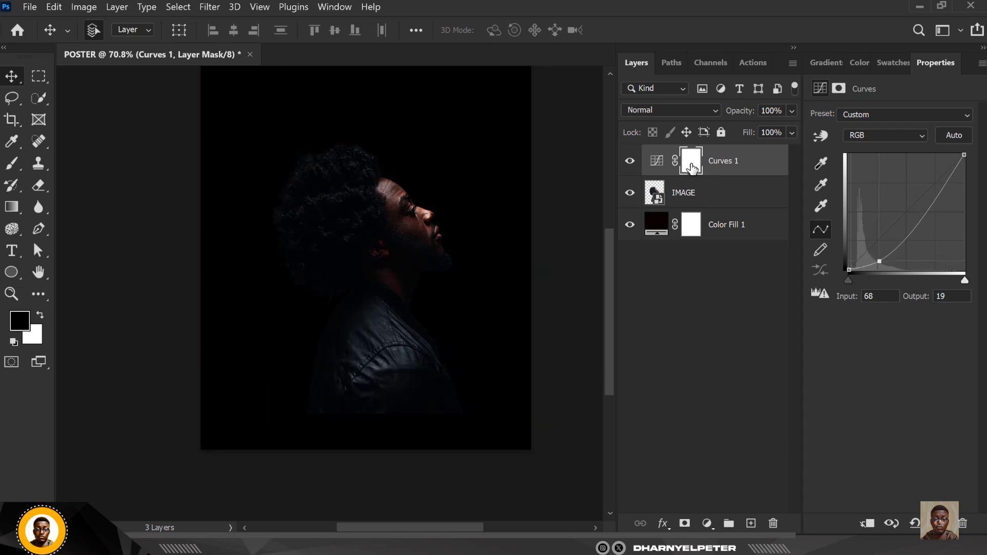
Paint on the Curves 1 mask with a 250 px brush to relight the face, ear and neck
click(691, 168)
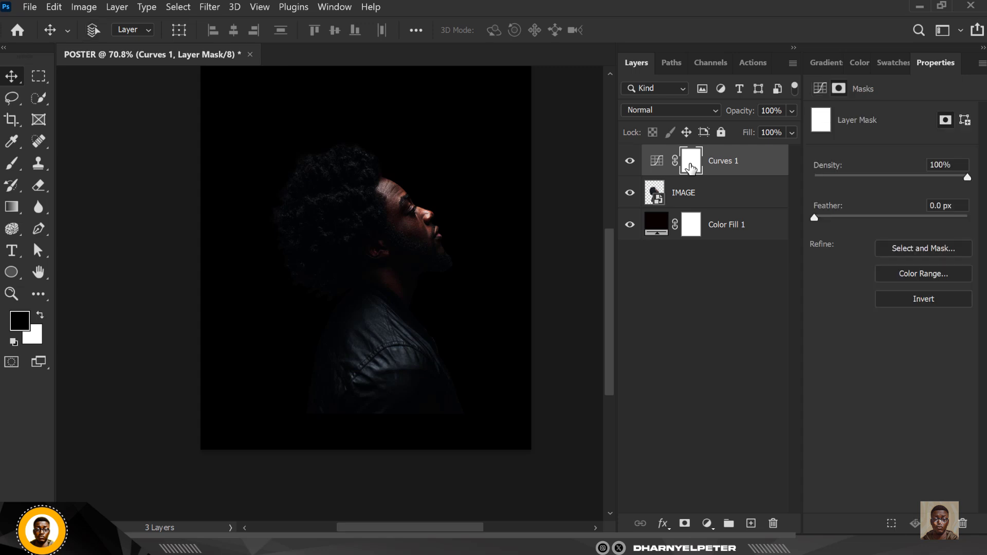
key(ctrl+i)
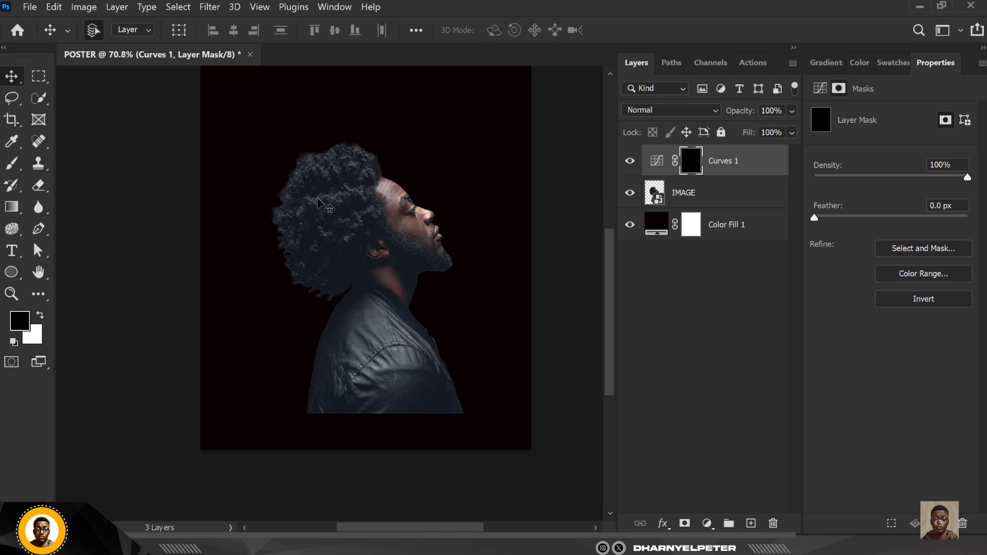
key(ctrl+i)
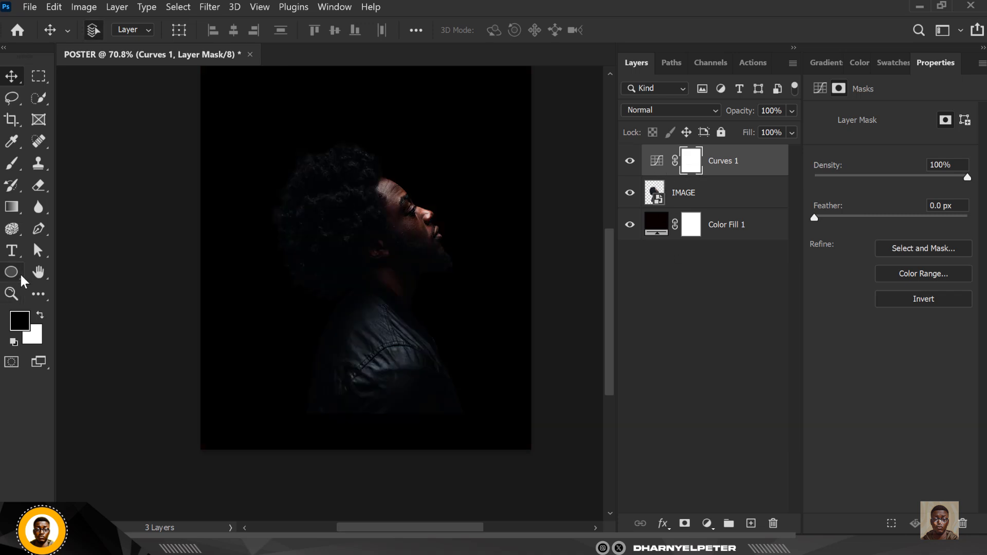
click(11, 163)
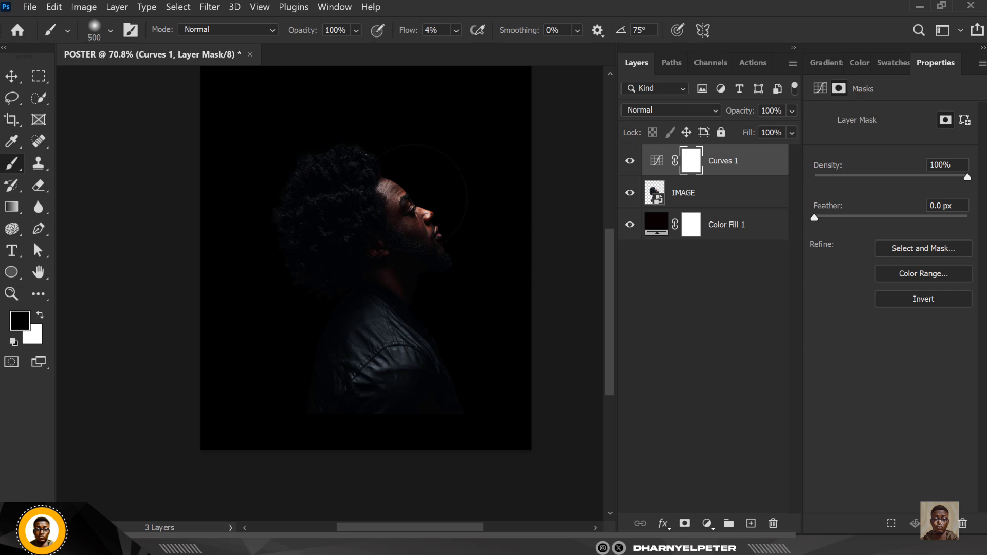
key(bracketleft)
scroll(411, 203, up, 5)
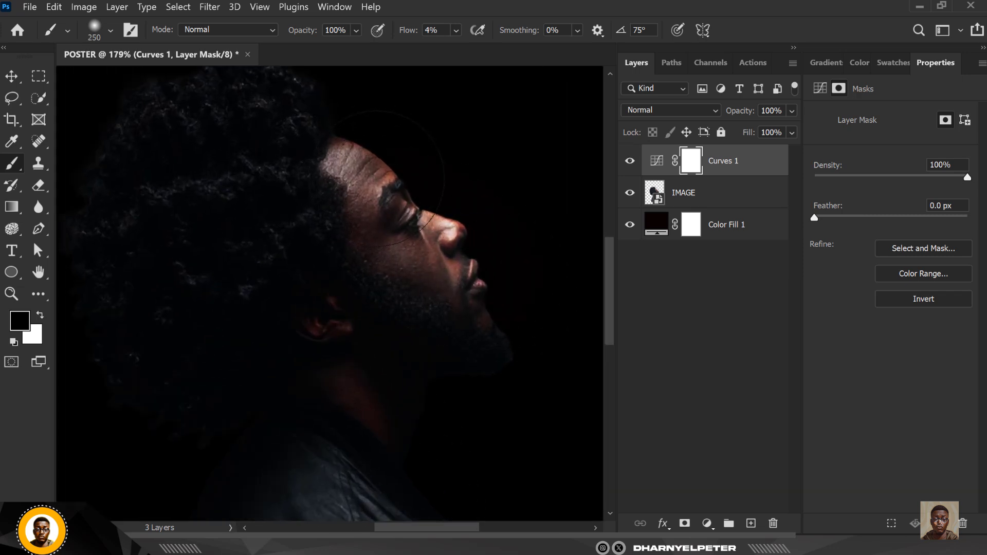
drag(377, 179, 350, 169)
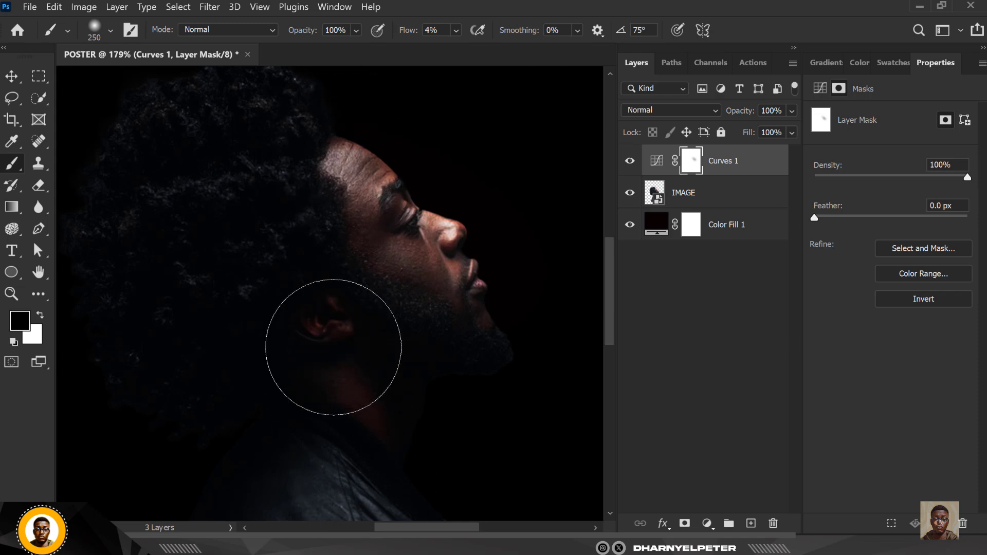
mouse_move(333, 348)
mouse_down()
mouse_move(349, 371)
mouse_move(323, 338)
mouse_move(356, 307)
mouse_up()
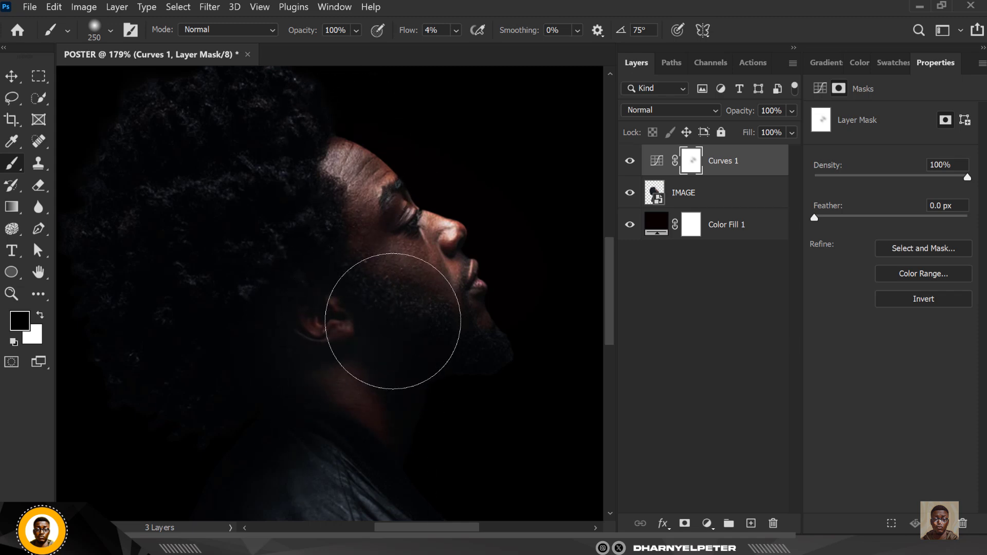
scroll(449, 300, down, 5)
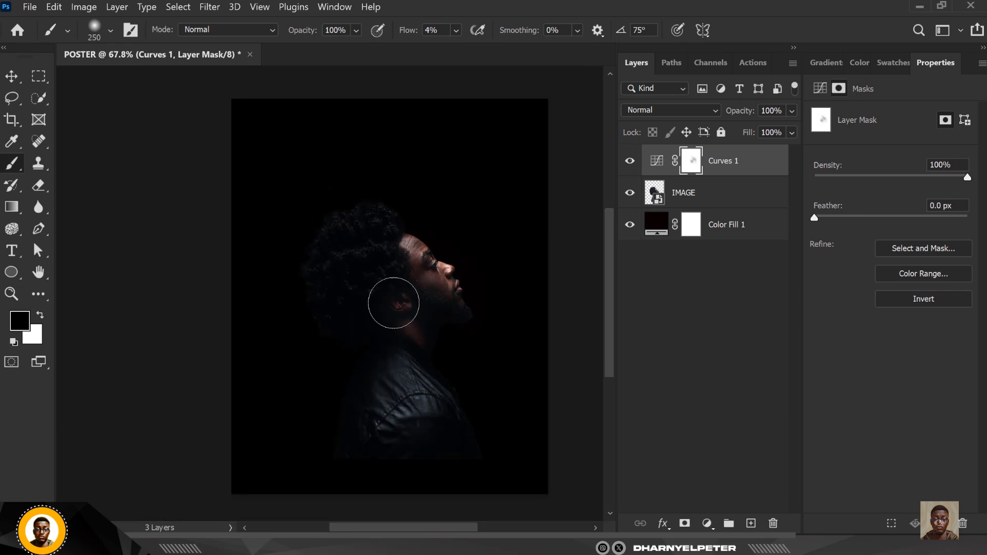
scroll(393, 303, up, 3)
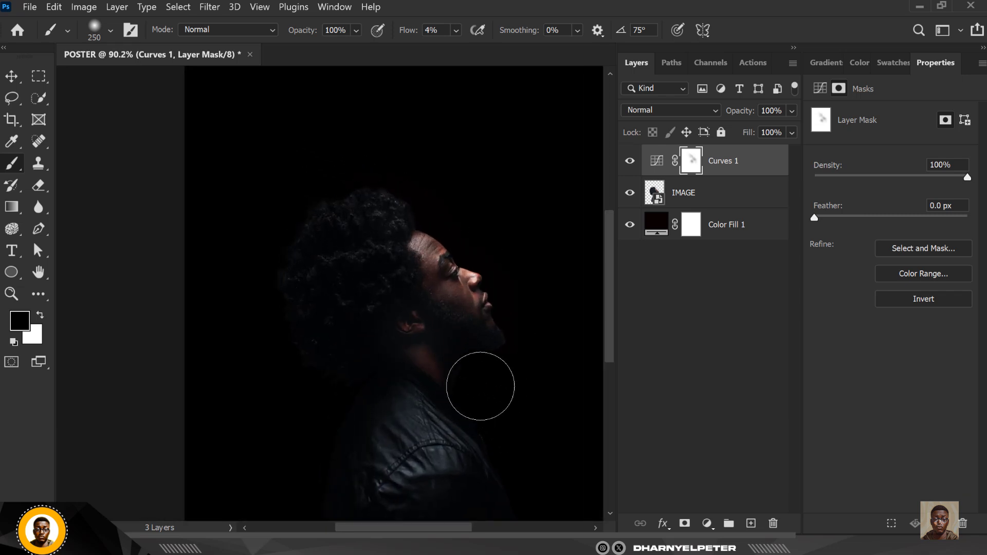
scroll(426, 309, down, 2)
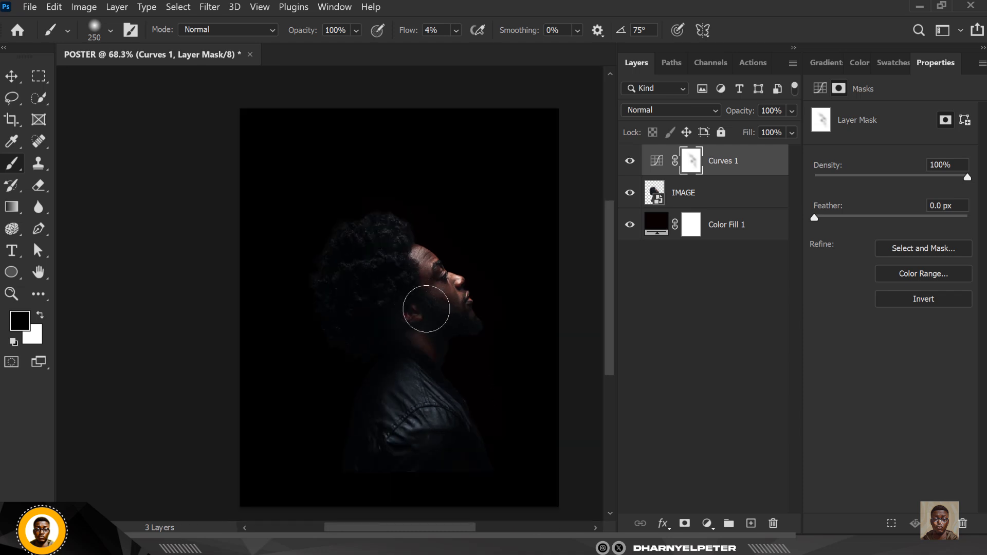
scroll(426, 309, down, 2)
scroll(434, 276, up, 3)
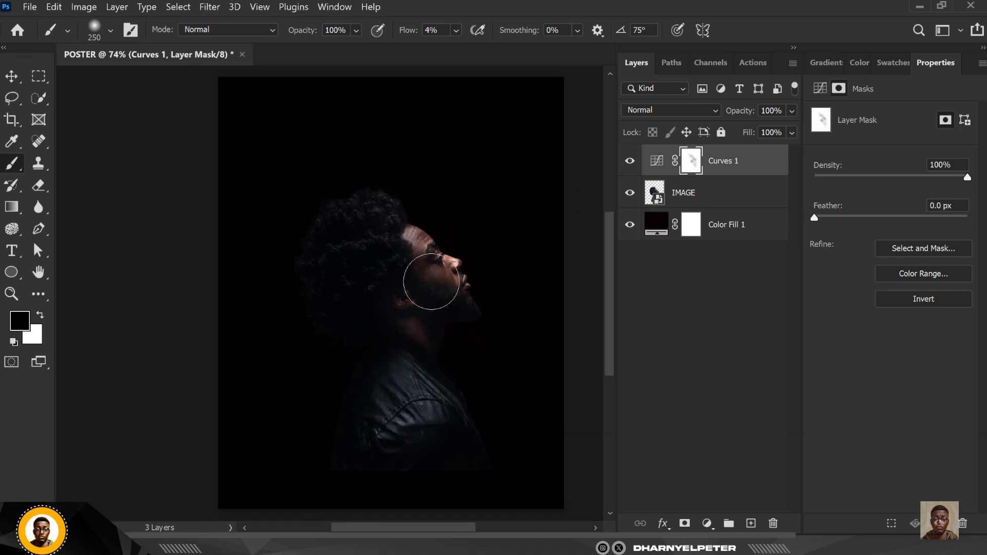
Deepen the curve slightly, then softly paint the mask over the ear, neck and jacket
click(657, 163)
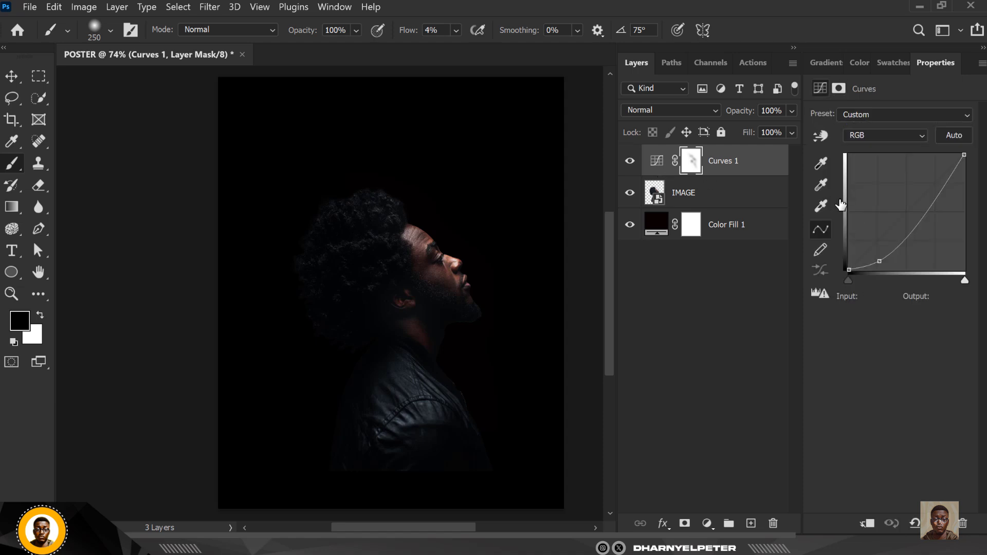
drag(880, 261, 881, 263)
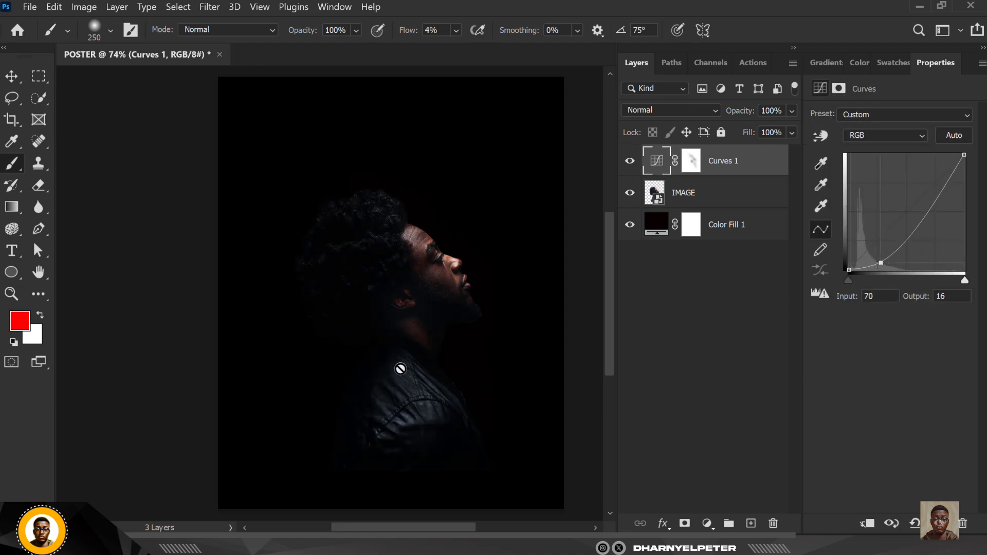
click(691, 161)
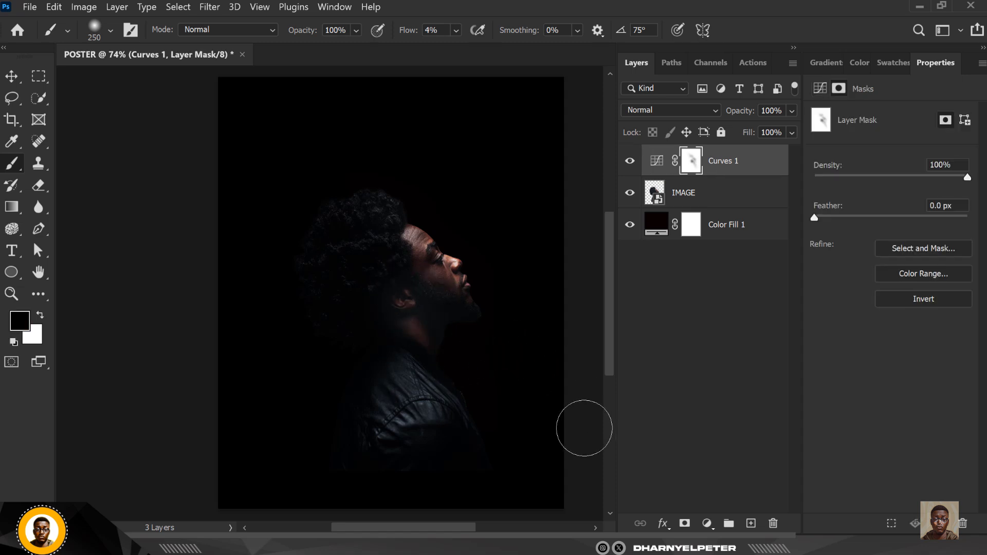
mouse_move(417, 379)
mouse_down()
mouse_move(394, 306)
mouse_move(419, 334)
mouse_up()
key(bracketleft)
key(bracketleft)
key(bracketleft)
key(bracketleft)
scroll(359, 358, down, 2)
scroll(394, 355, up, 1)
scroll(394, 354, up, 1)
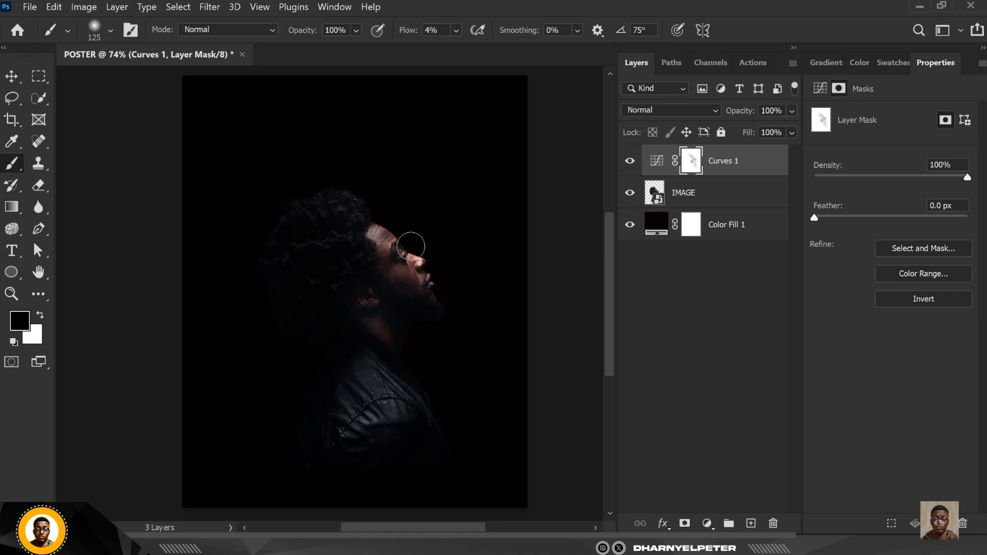
scroll(411, 247, down, 1)
scroll(406, 286, up, 1)
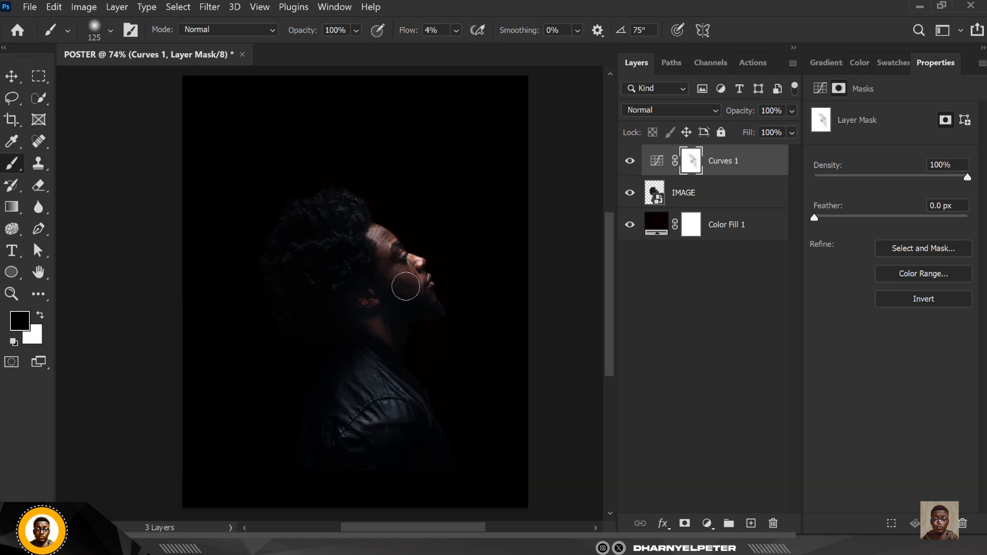
Add a layer mask to IMAGE and set the brush flow to 49%
click(692, 194)
click(685, 523)
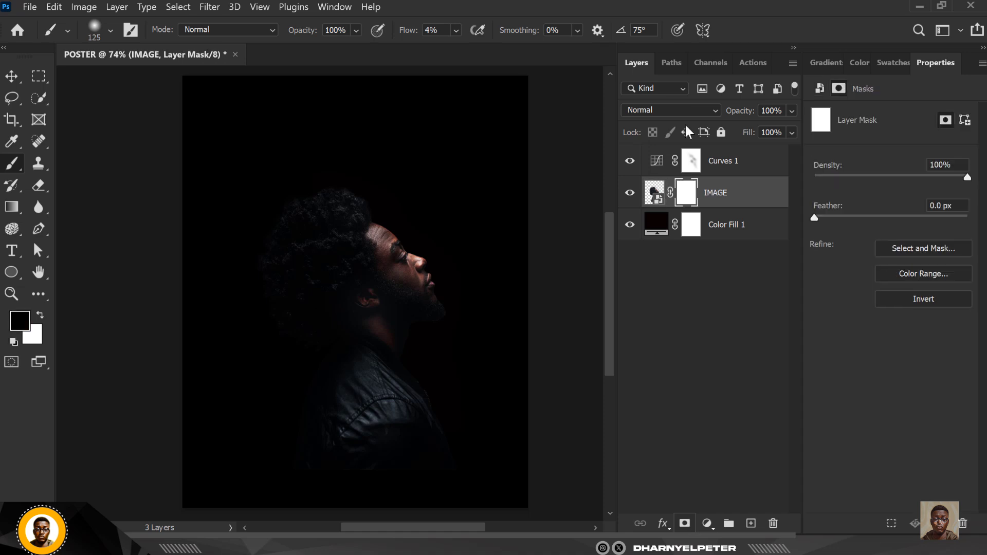
click(456, 30)
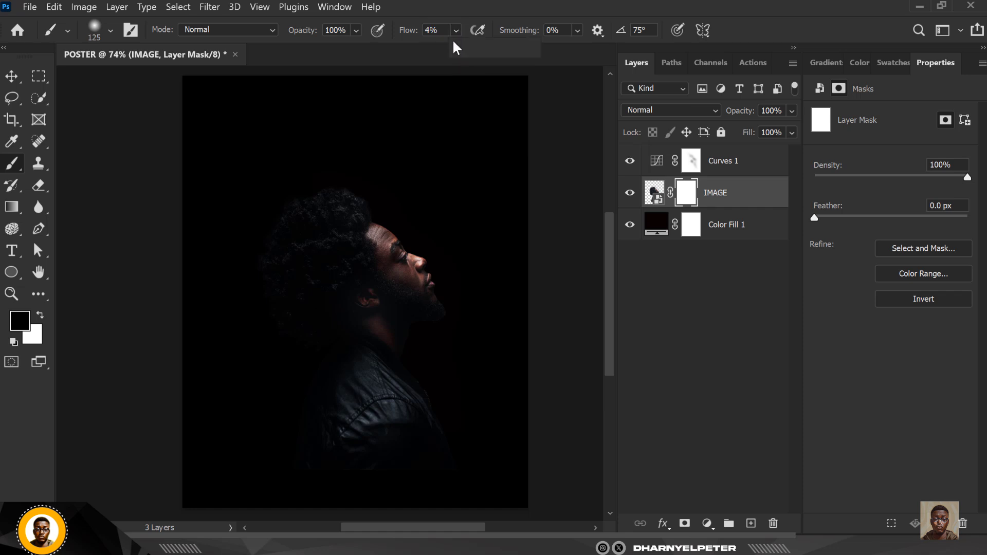
click(456, 35)
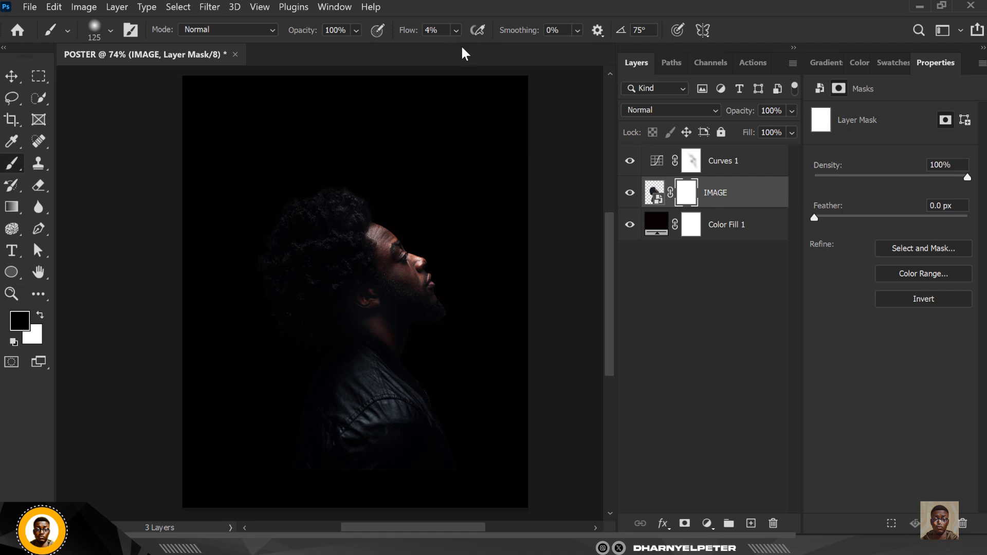
click(457, 32)
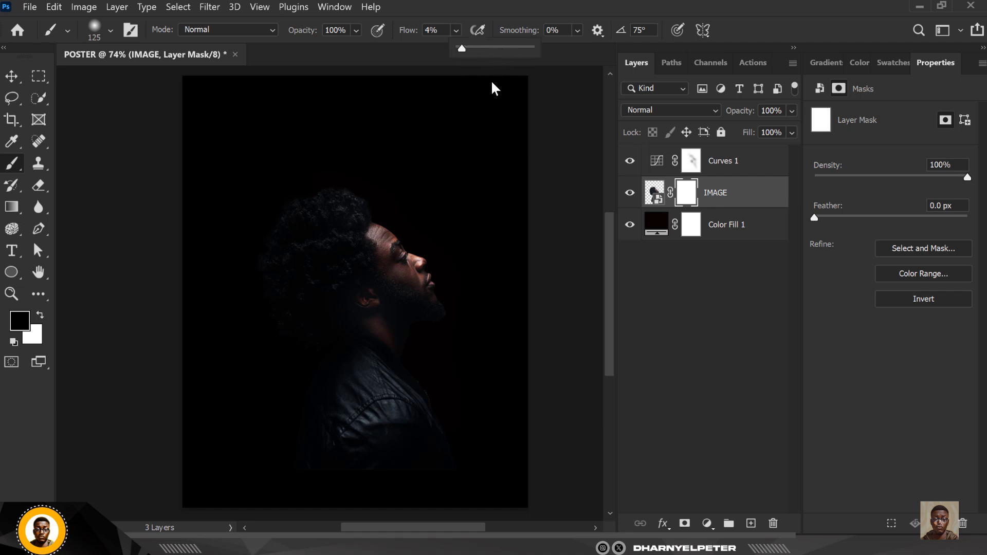
click(486, 48)
drag(485, 48, 494, 48)
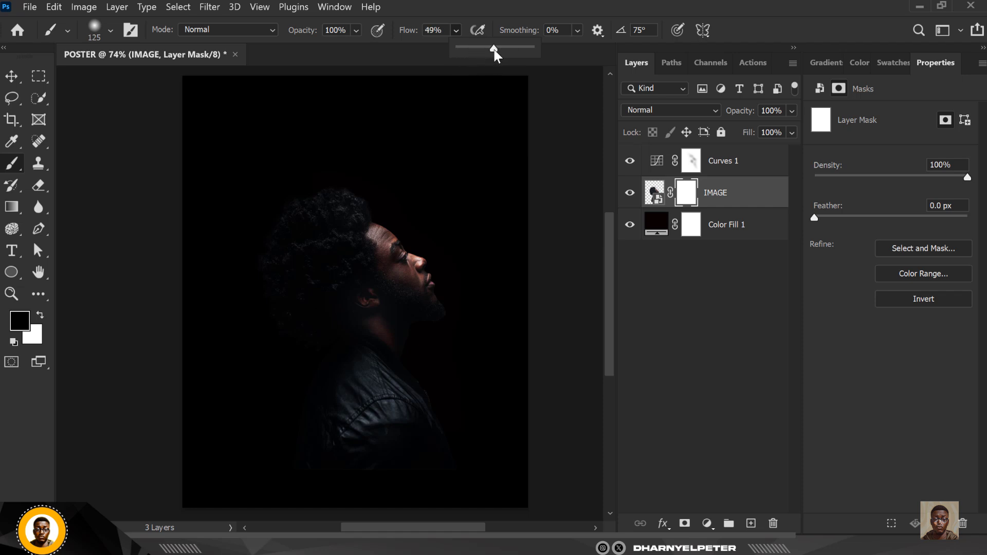
click(688, 190)
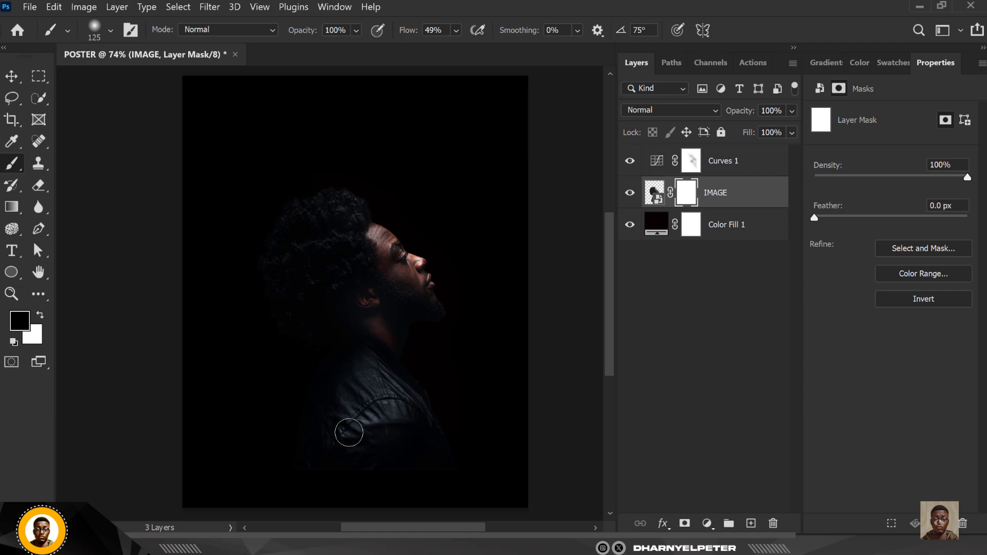
Paint black with a 400 px brush along the jacket bottom to fade it out
key(bracketright)
key(bracketright)
key(bracketright)
key(bracketright)
key(bracketright)
key(bracketright)
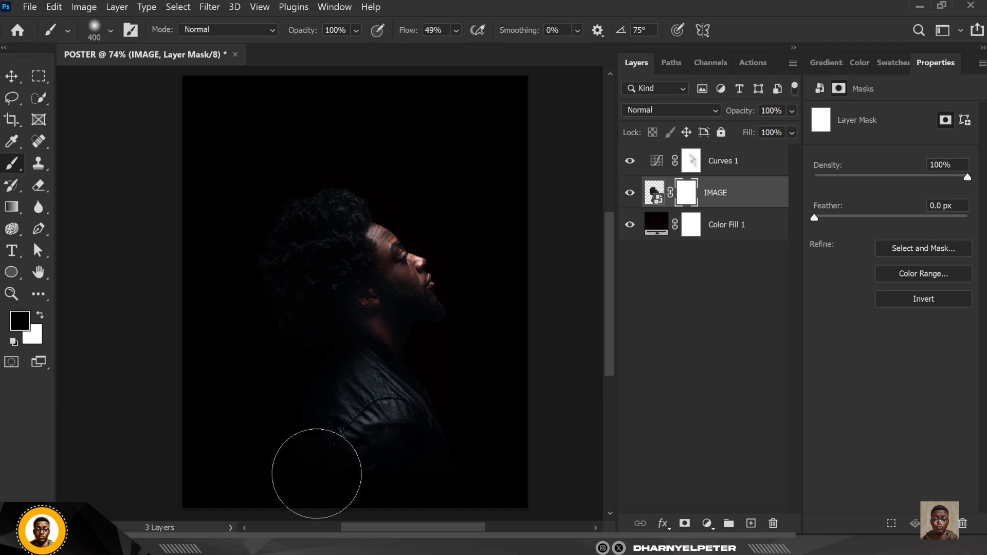
mouse_move(316, 473)
mouse_down()
mouse_move(489, 472)
mouse_move(397, 485)
mouse_move(360, 478)
mouse_up()
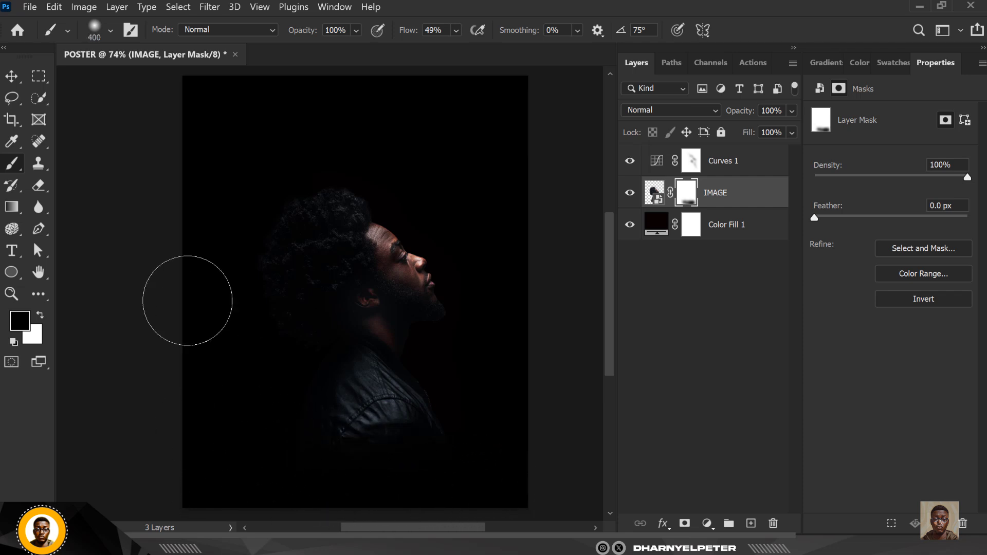
click(12, 76)
scroll(367, 255, down, 3)
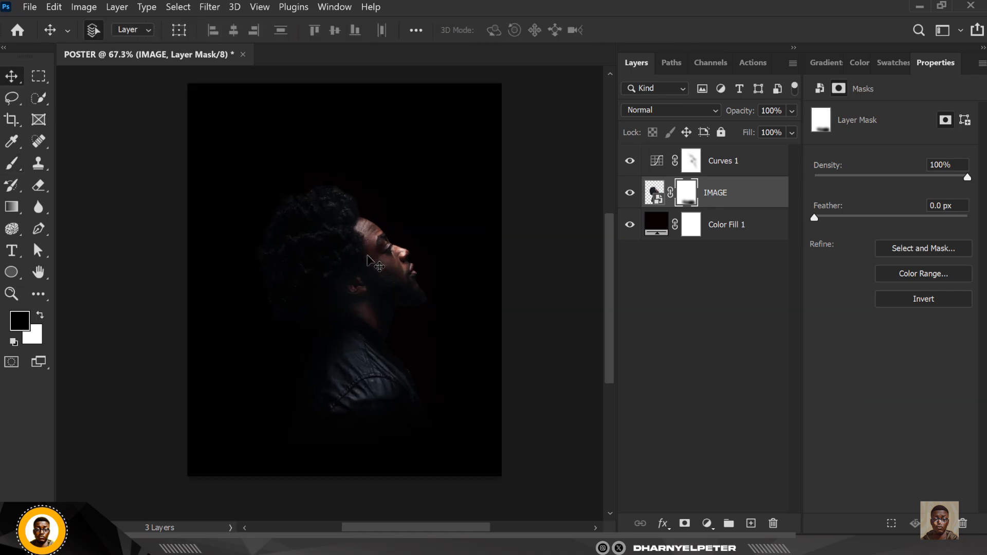
Group the IMAGE and Curves 1 layers into Group 1
ctrl+click(370, 257)
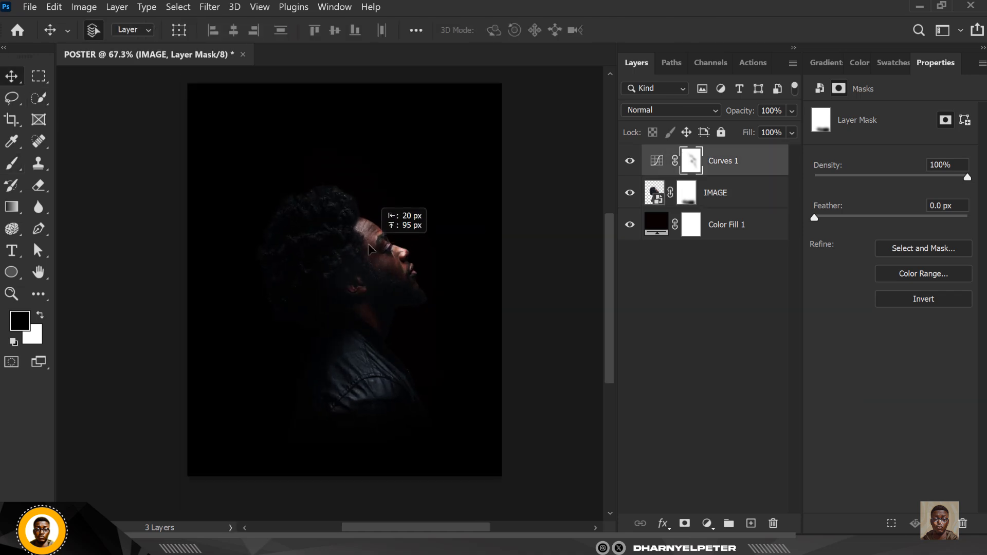
click(739, 198)
shift+click(747, 160)
right_click(751, 164)
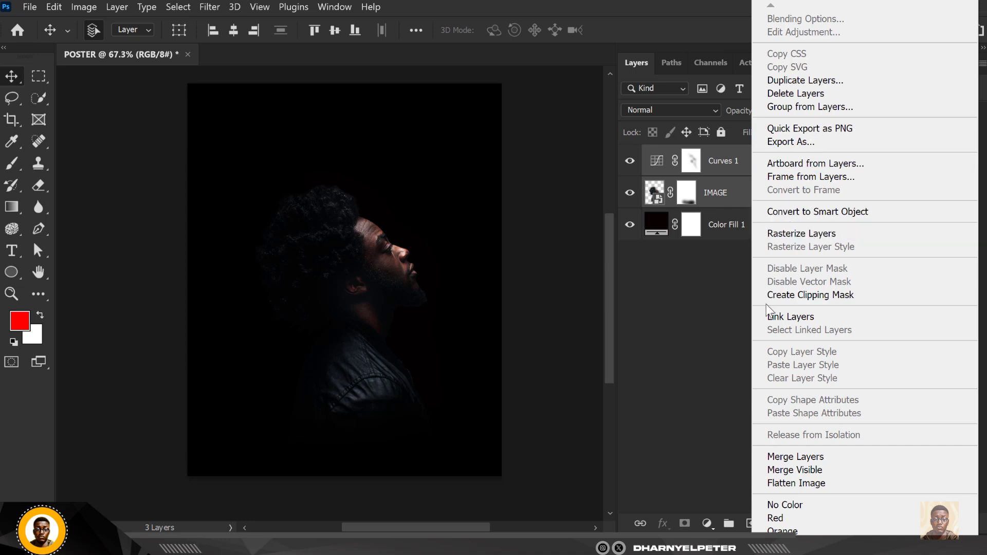
click(768, 207)
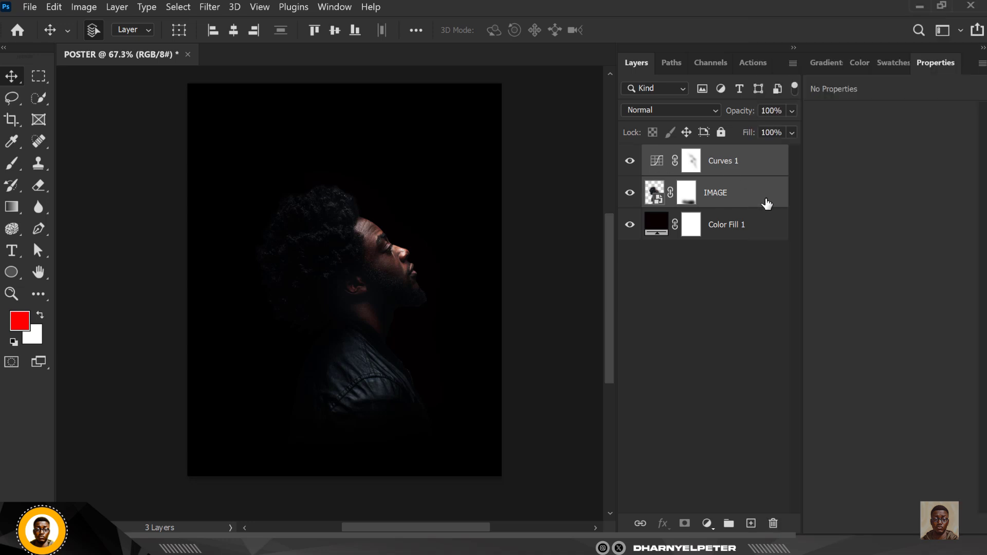
key(ctrl+g)
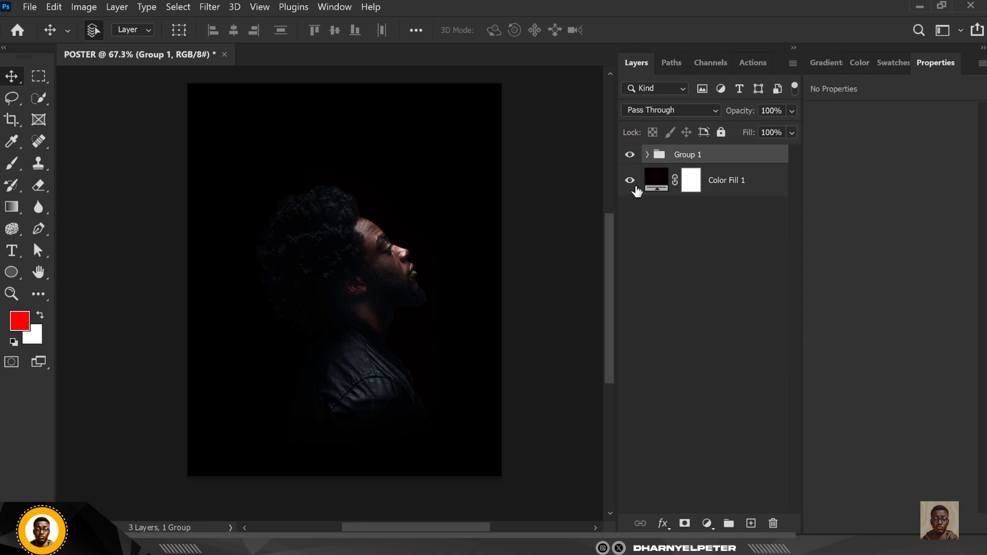
Move Group 1 slightly higher on the poster
key(ctrl+t)
mouse_move(366, 306)
mouse_down()
mouse_move(362, 314)
mouse_move(360, 292)
mouse_up()
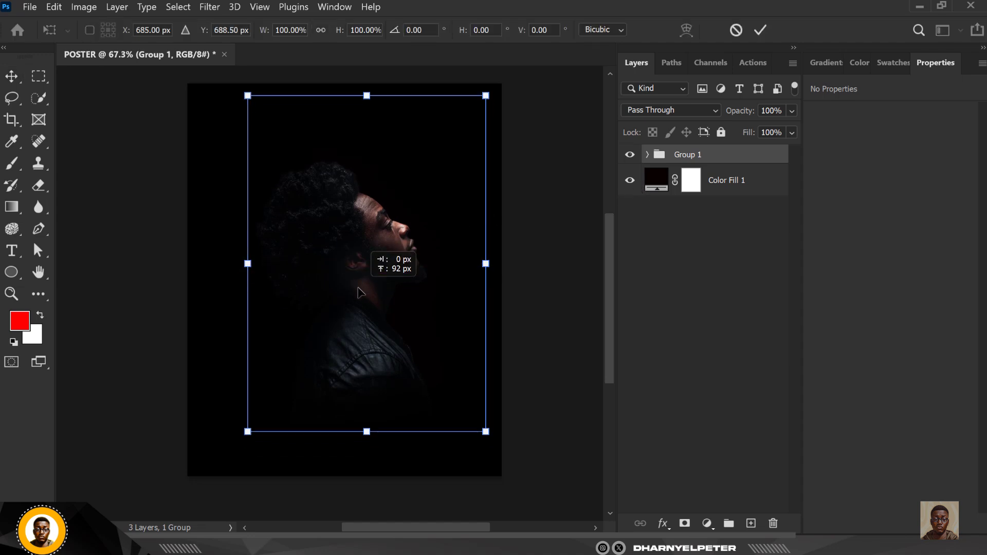
key(Return)
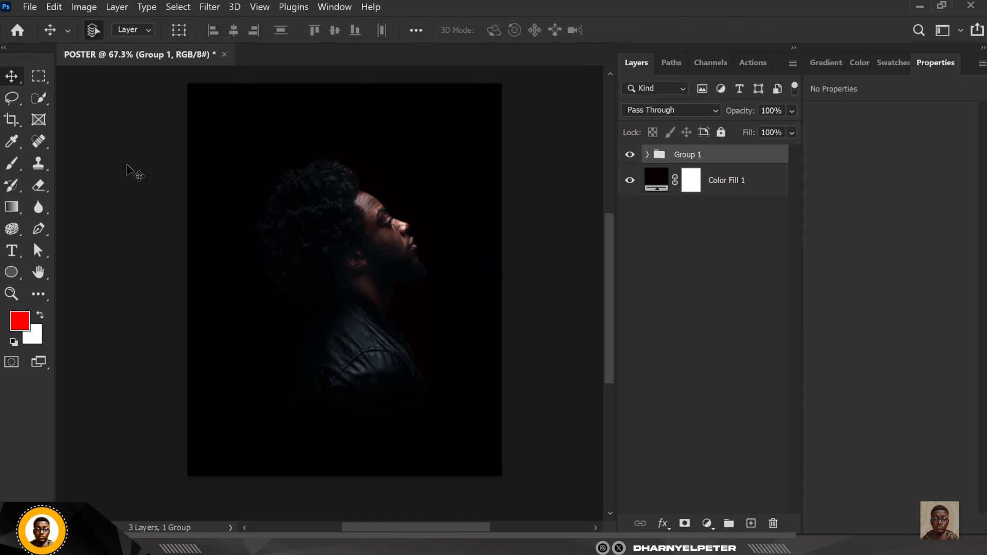
click(755, 184)
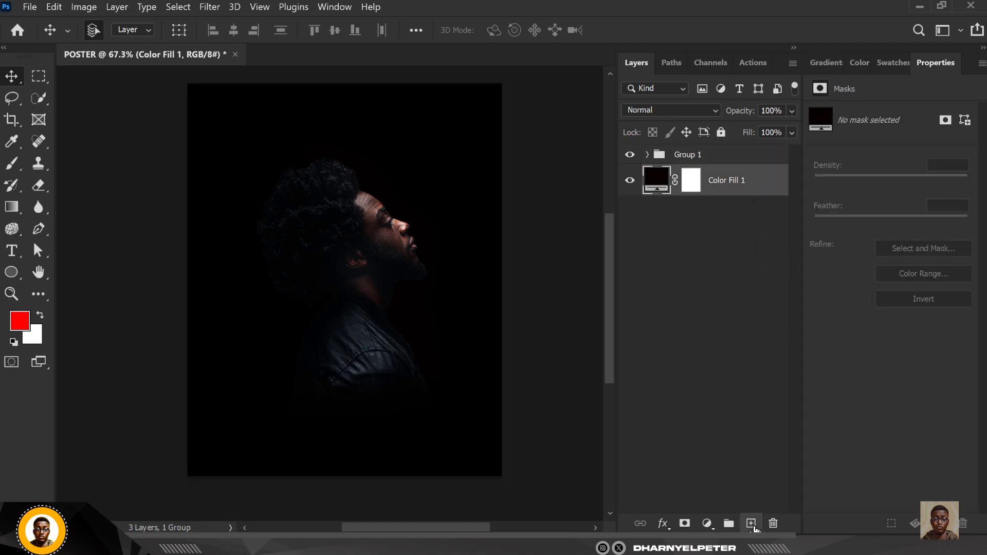
On a new layer, draw a red circle of about 792 px behind the man
click(751, 523)
click(12, 273)
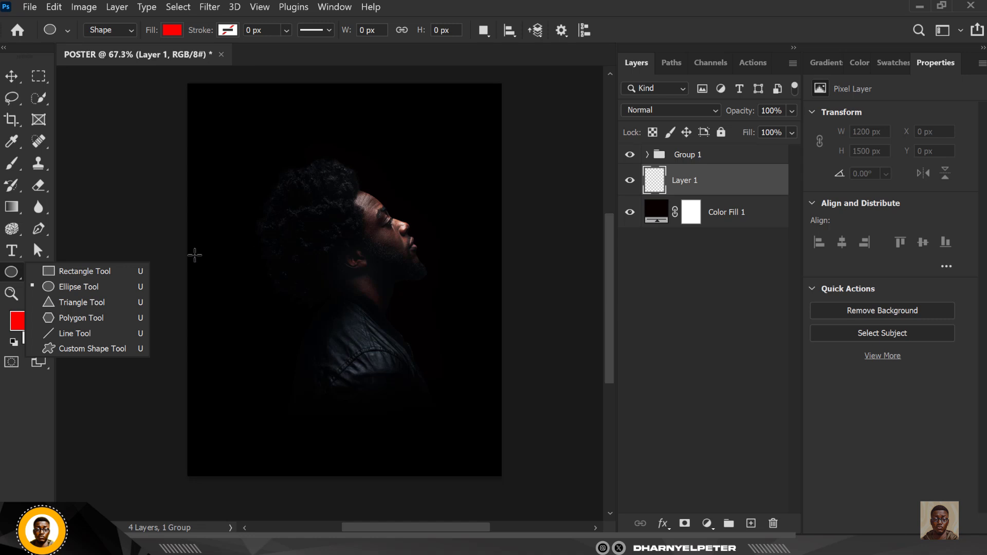
click(91, 284)
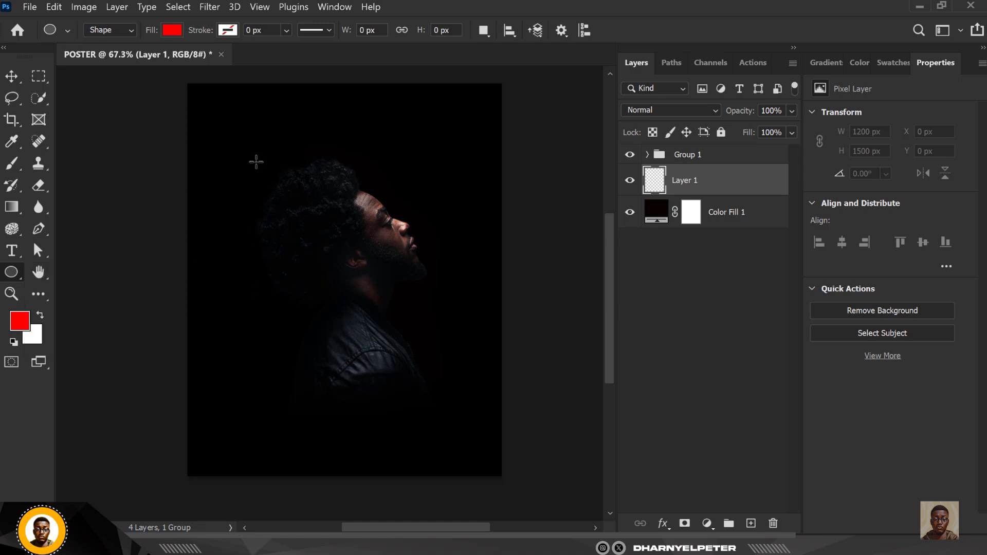
drag(256, 162, 458, 412)
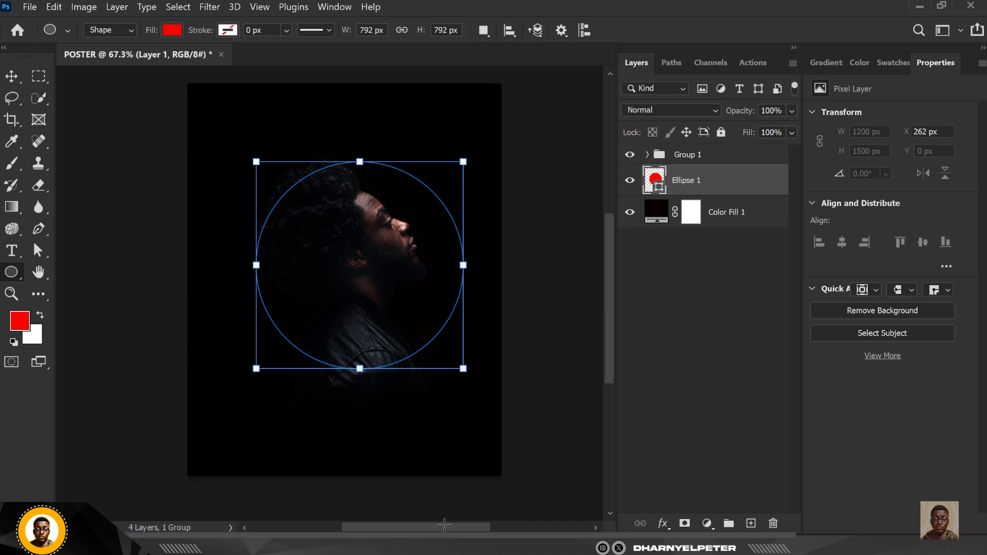
click(10, 67)
drag(451, 267, 449, 254)
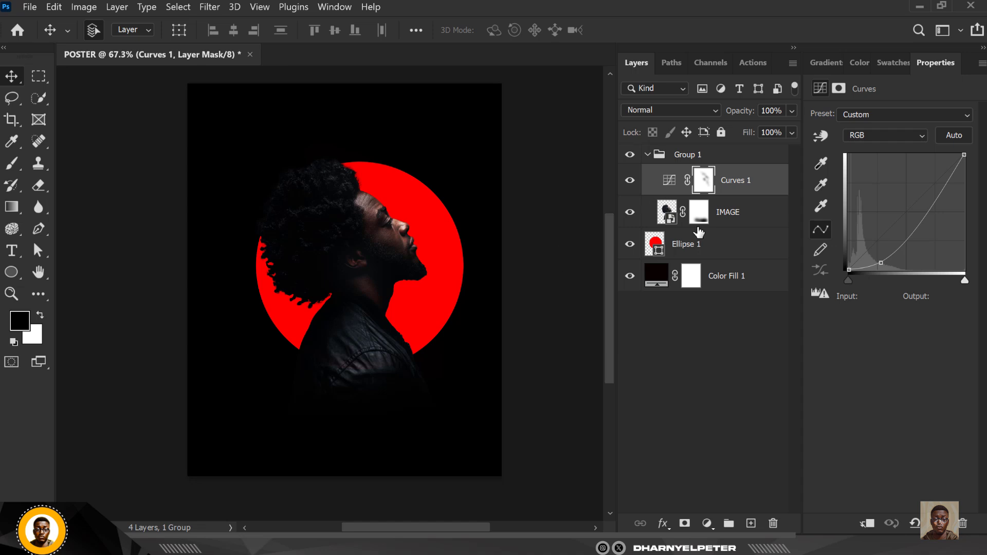
Move the red circle behind the head, enlarge it to about 899 px, and collapse Group 1
click(712, 251)
key(ctrl+t)
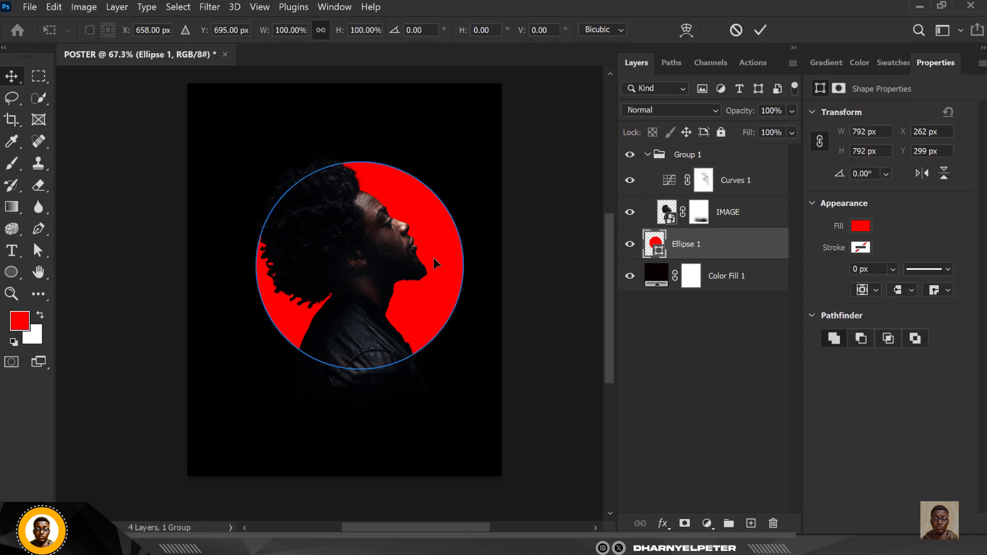
drag(446, 275, 426, 248)
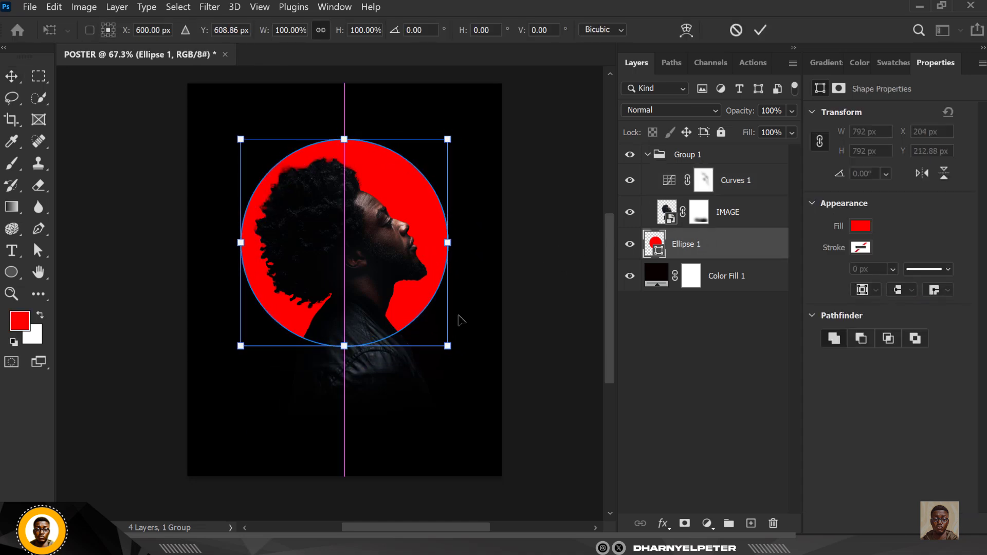
mouse_move(455, 351)
mouse_down()
mouse_move(465, 386)
mouse_move(463, 363)
mouse_up()
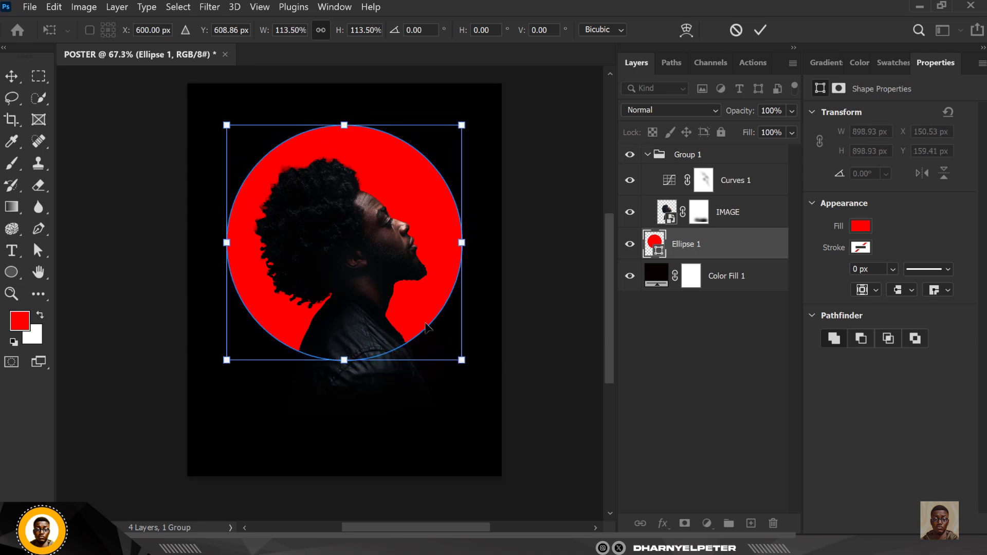
key(Return)
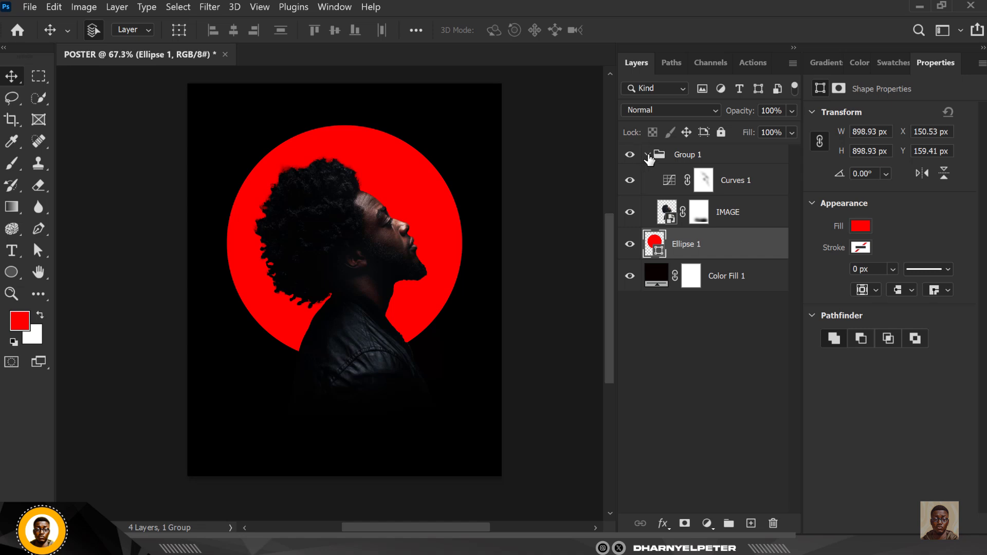
click(647, 155)
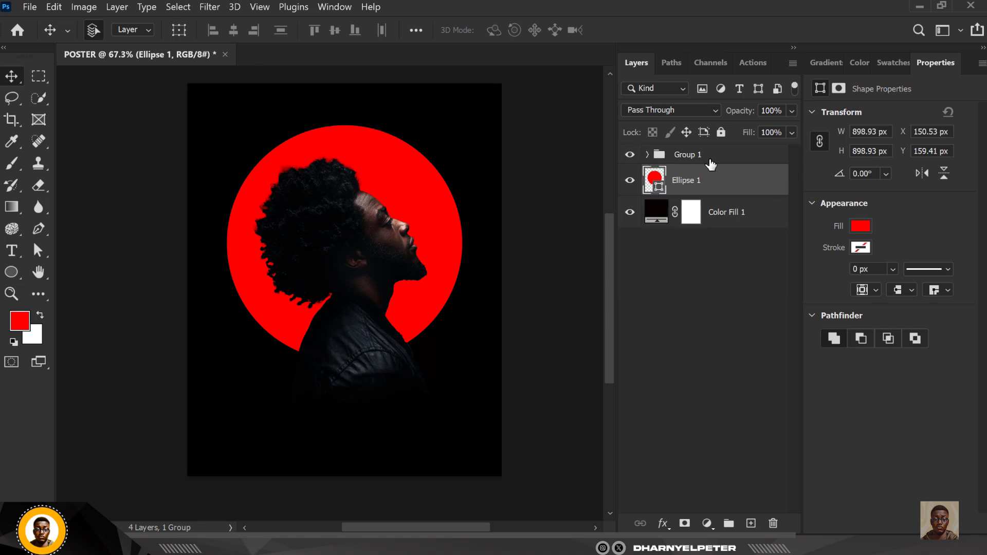
click(711, 156)
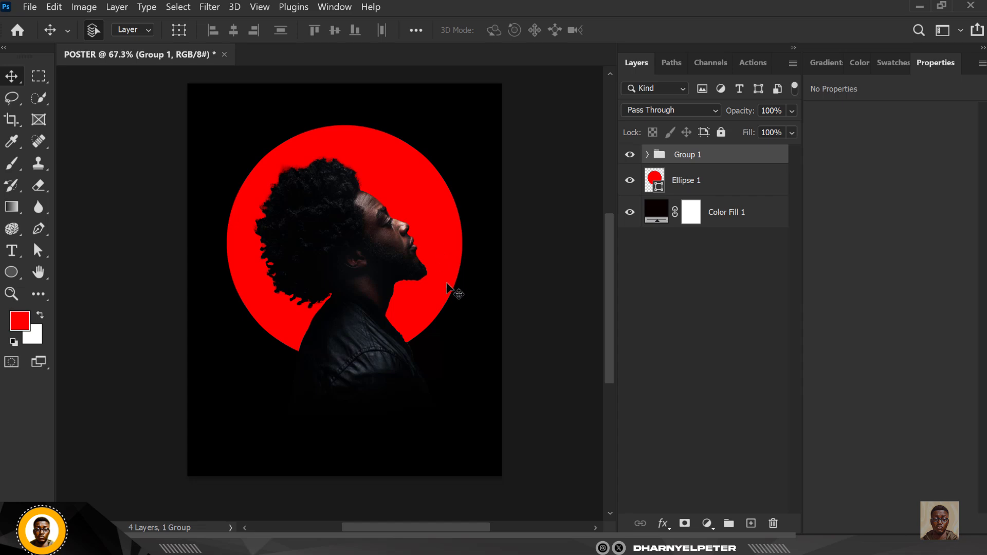
Convert Ellipse 1 into a smart object
click(715, 184)
right_click(723, 186)
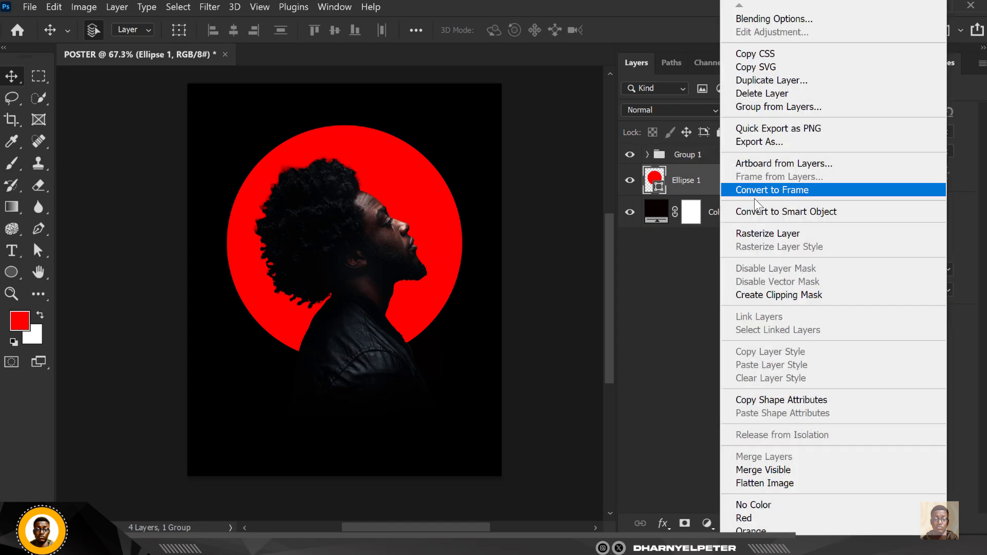
click(803, 213)
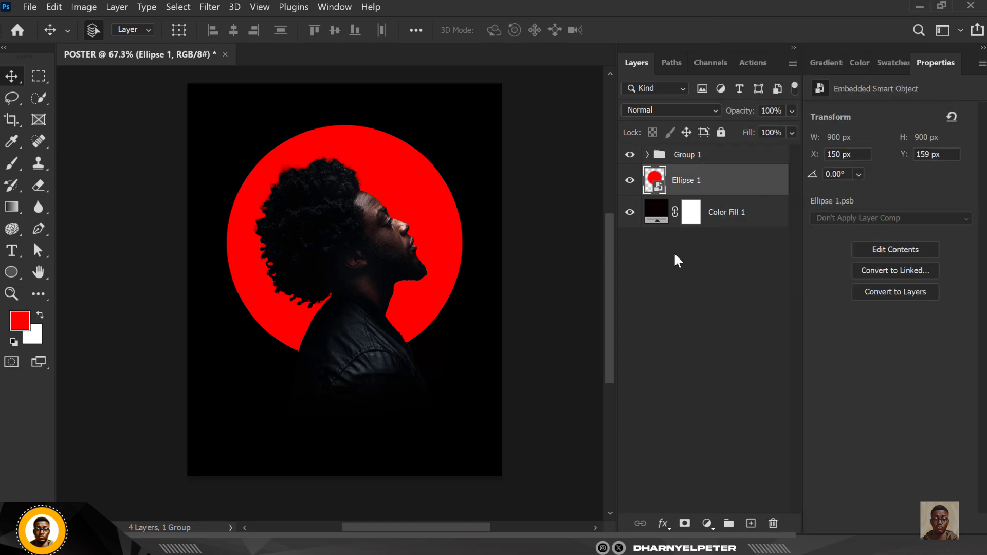
Duplicate the red circle, place the copy above Group 1, and hide it
key(ctrl+j)
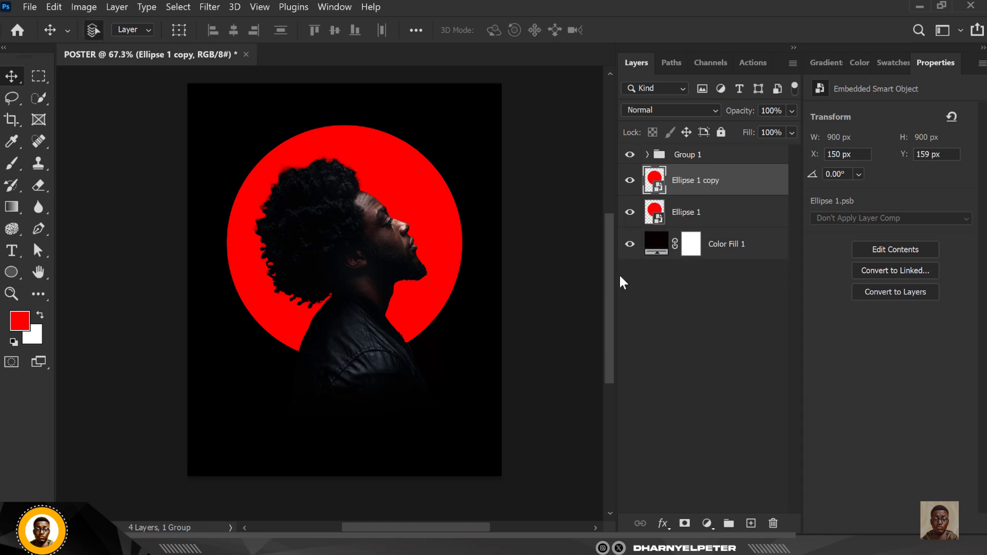
drag(727, 185, 730, 141)
drag(746, 177, 718, 149)
key(ctrl+bracketright)
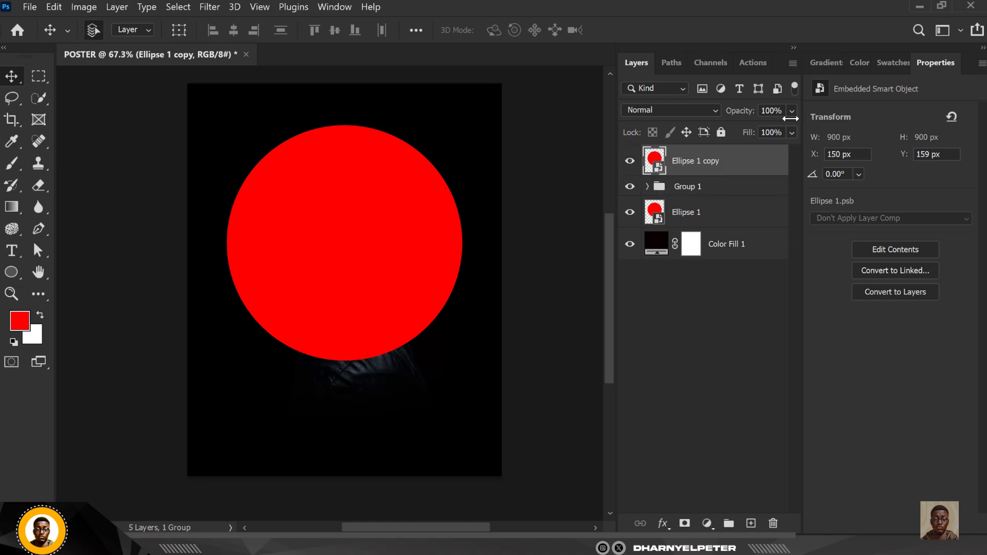
click(629, 162)
click(696, 223)
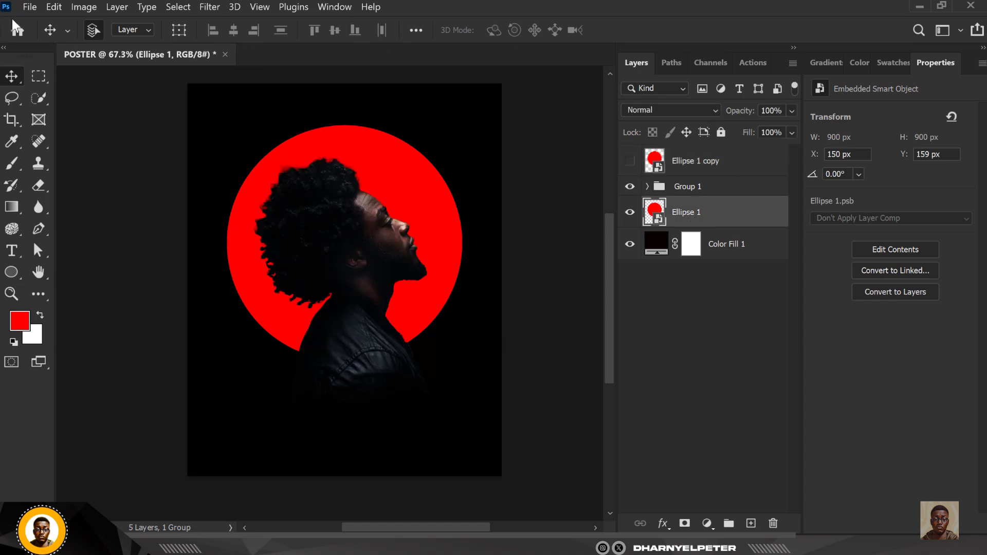
Apply a 27.7 px Gaussian Blur to the red circle
click(209, 7)
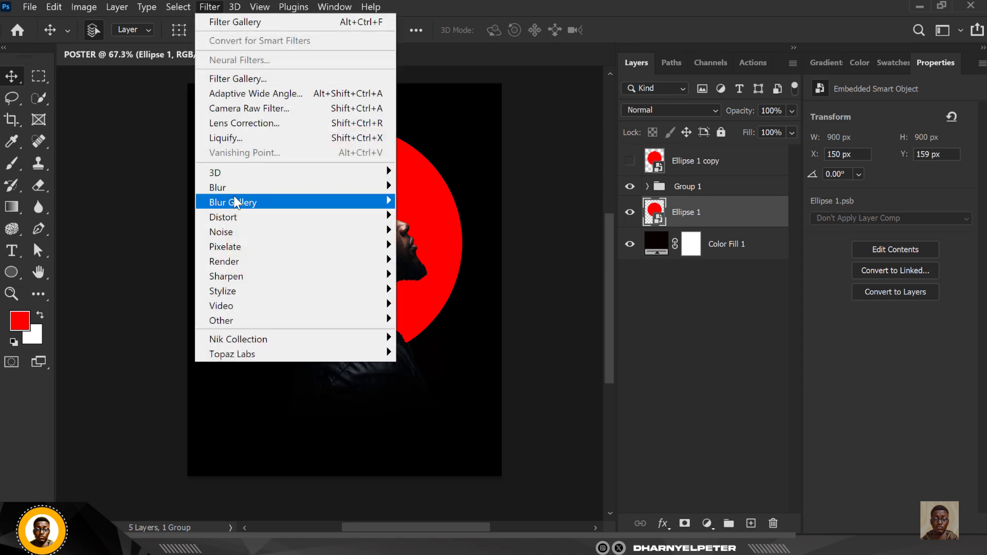
mouse_move(246, 189)
click(433, 247)
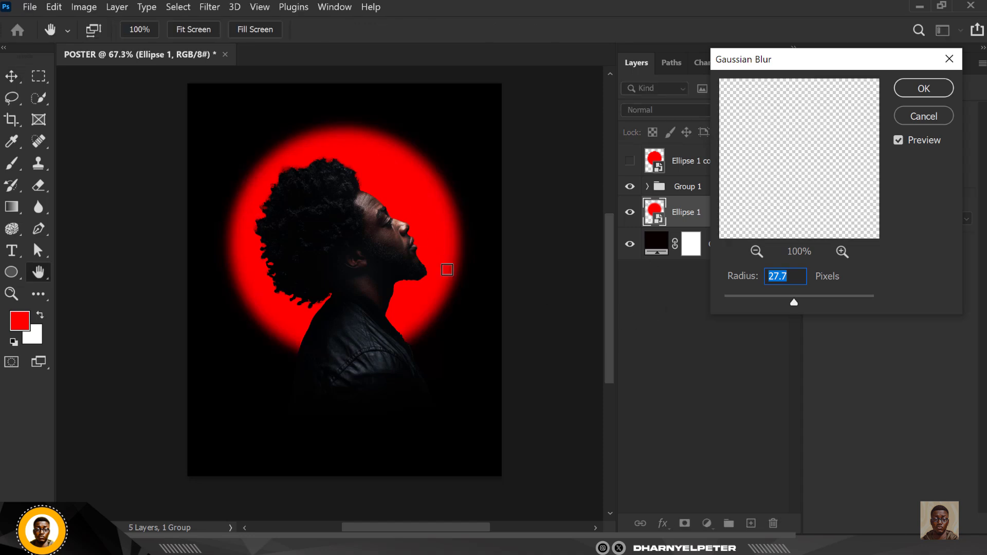
click(924, 88)
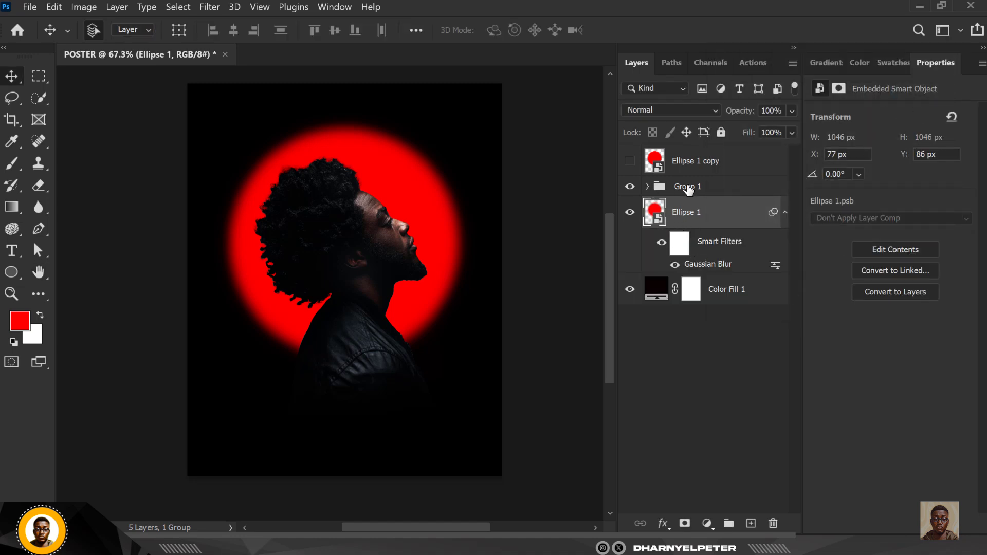
Rename Group 1 to IMAGE and expand it
double_click(688, 189)
text(IMAGE)
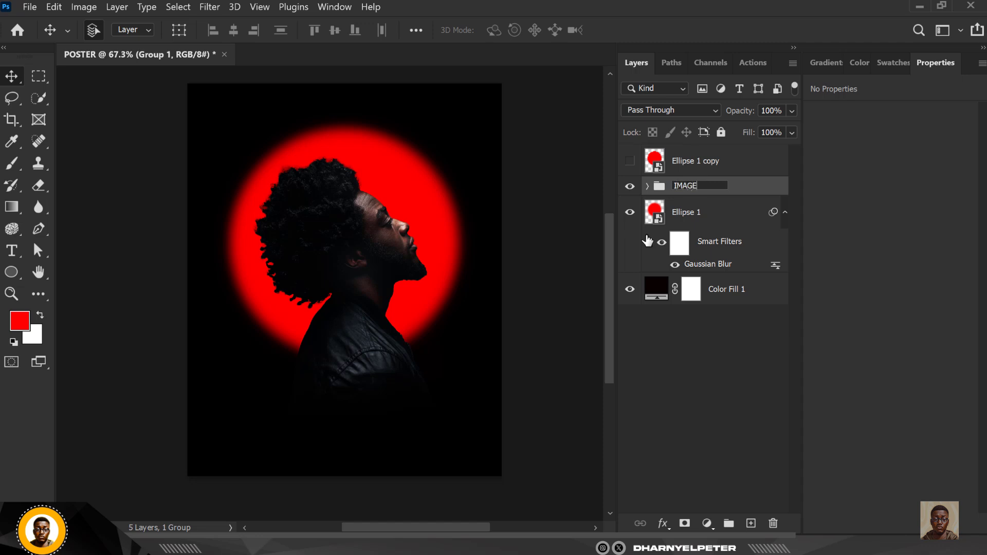
key(Return)
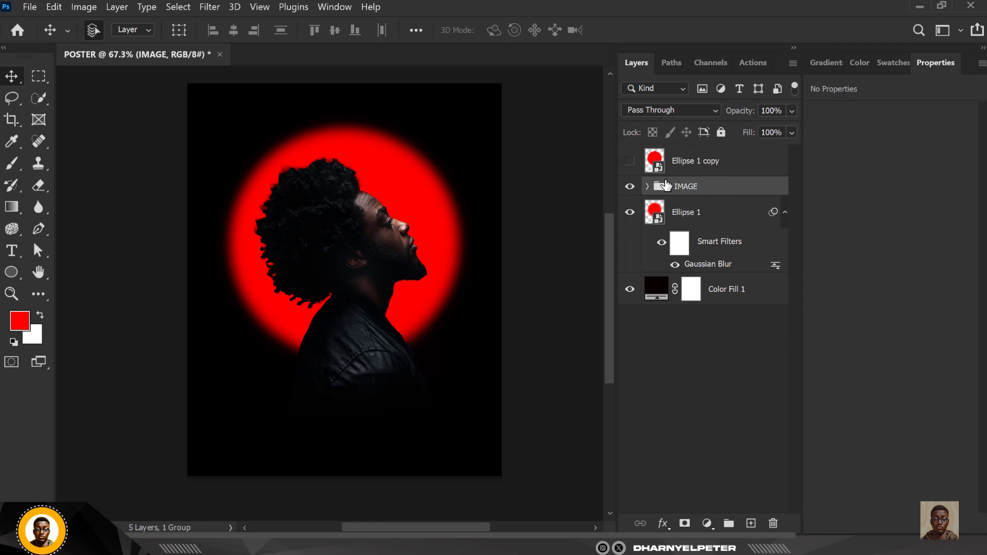
click(647, 187)
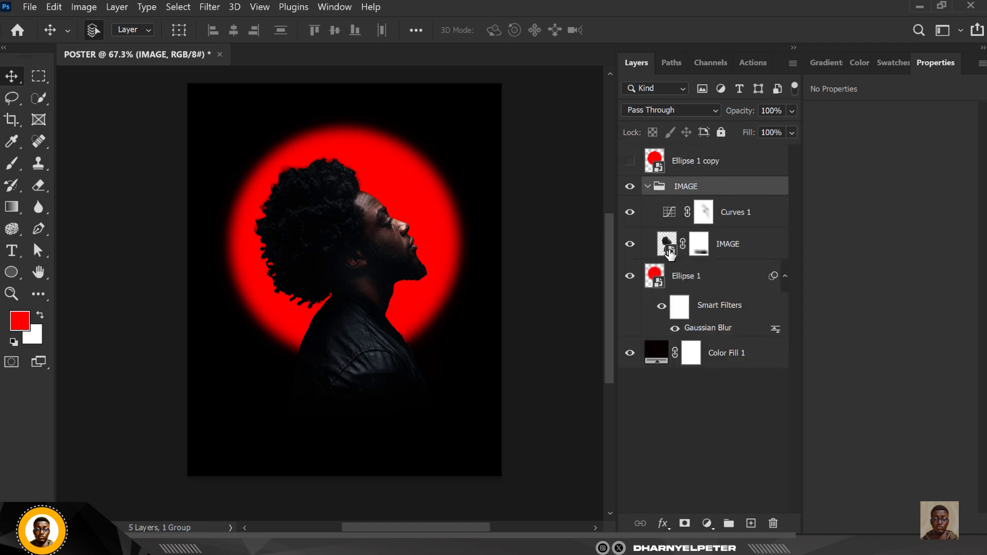
click(669, 252)
Apply a Camera Raw smart filter to the IMAGE portrait with Texture +61, Clarity +22, Dehaze +9, Shadows +26
click(210, 7)
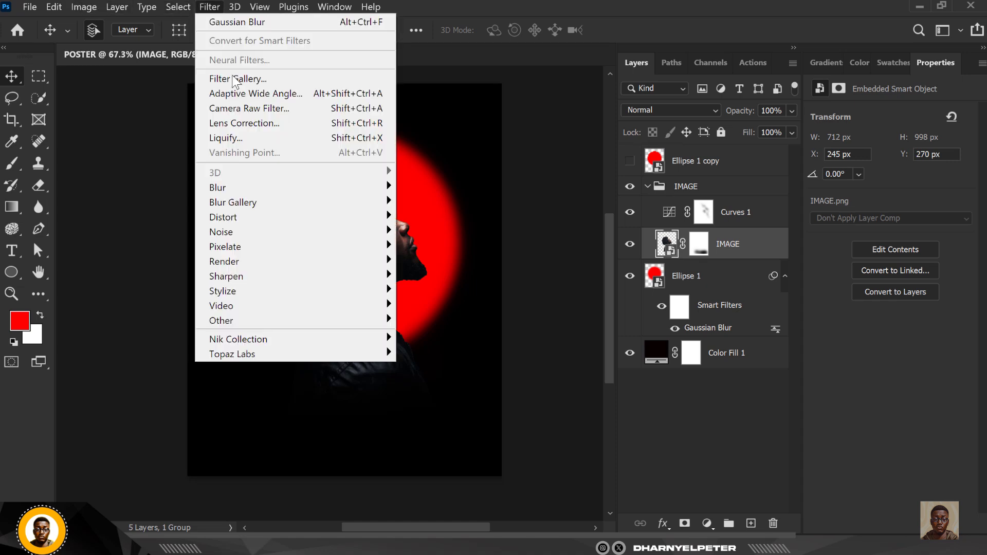
click(246, 109)
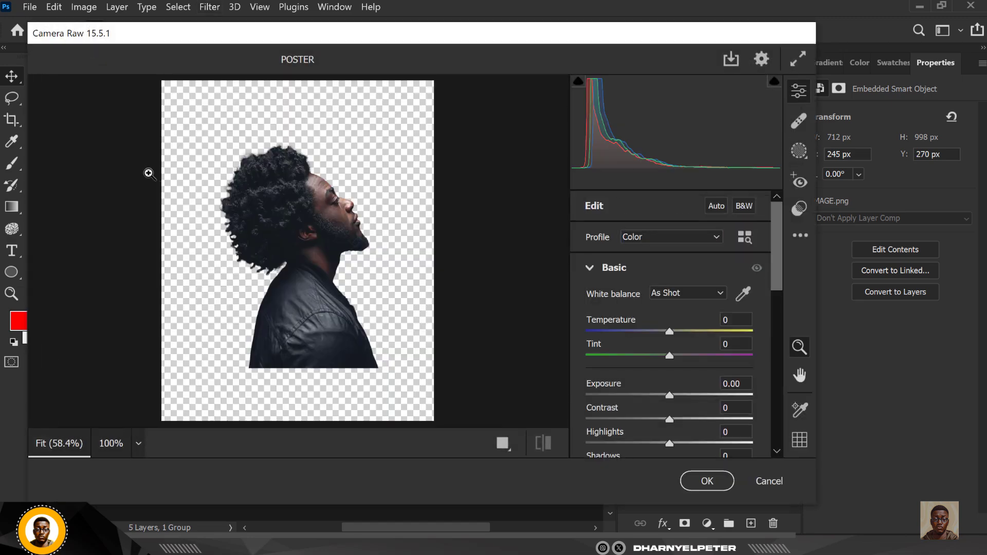
scroll(656, 357, down, 4)
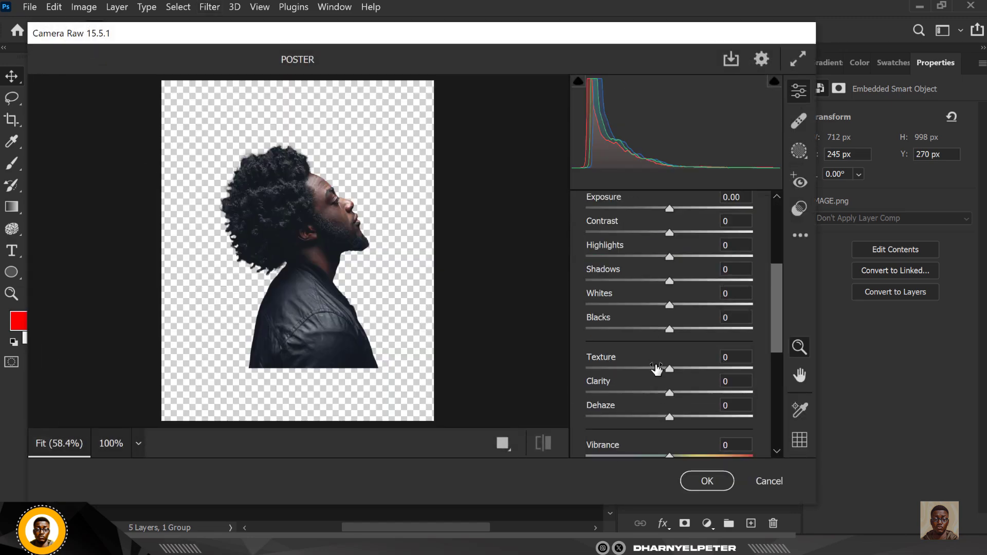
drag(674, 372, 729, 378)
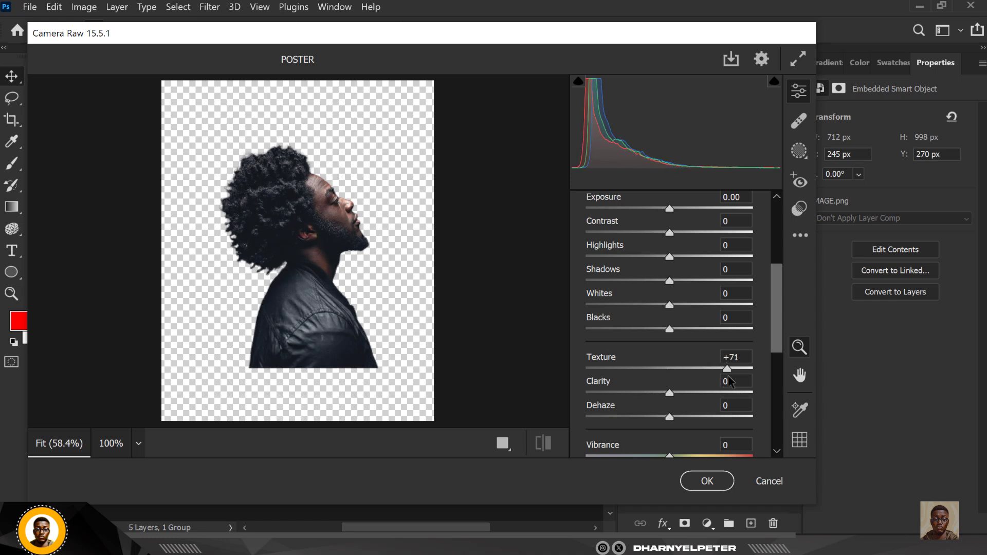
drag(669, 393, 680, 418)
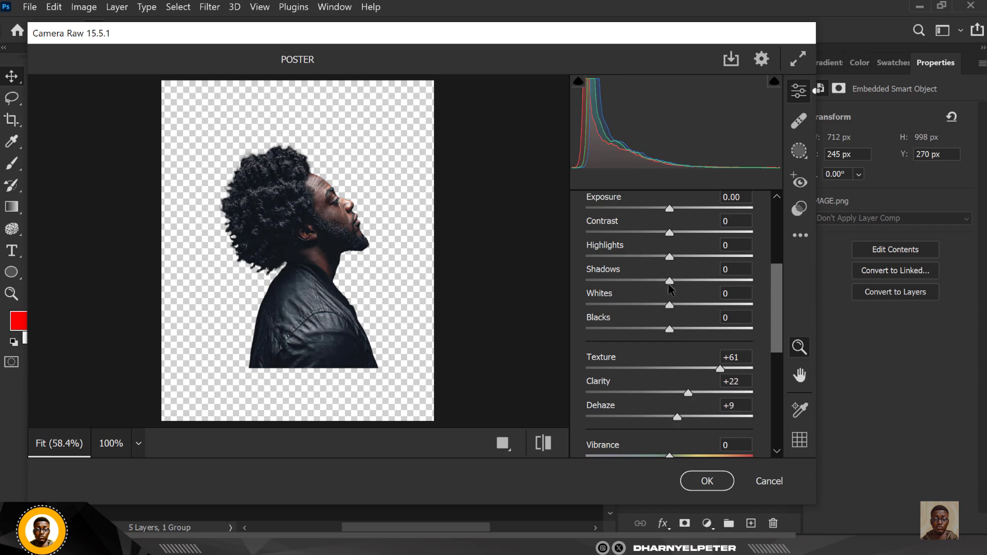
mouse_move(670, 283)
mouse_down()
mouse_move(700, 285)
mouse_move(647, 286)
mouse_move(703, 289)
mouse_move(689, 284)
mouse_up()
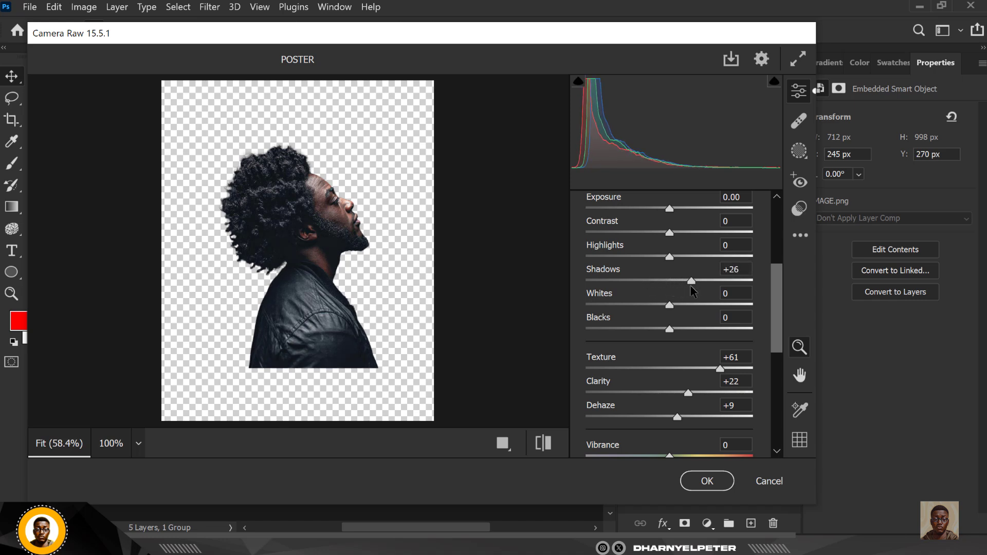
scroll(673, 424, down, 4)
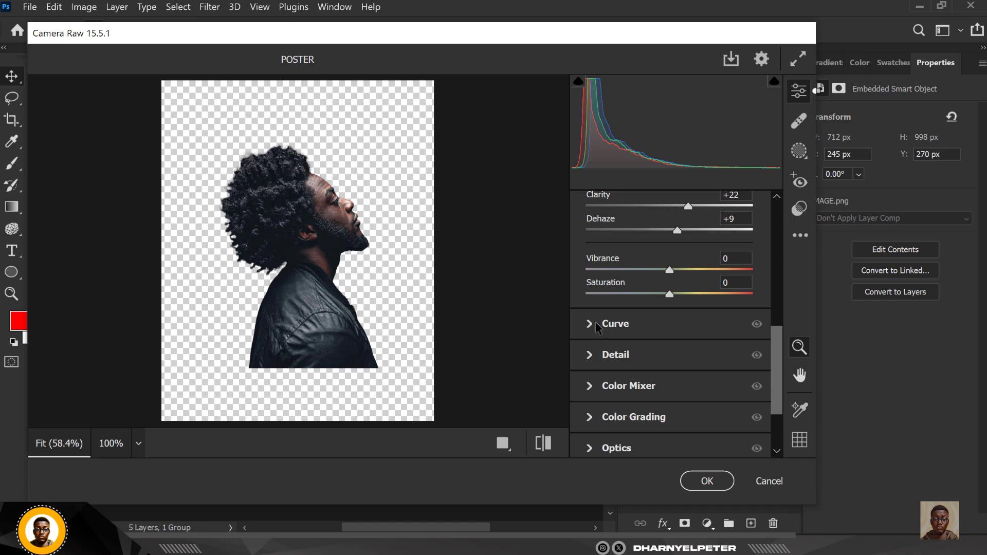
click(591, 357)
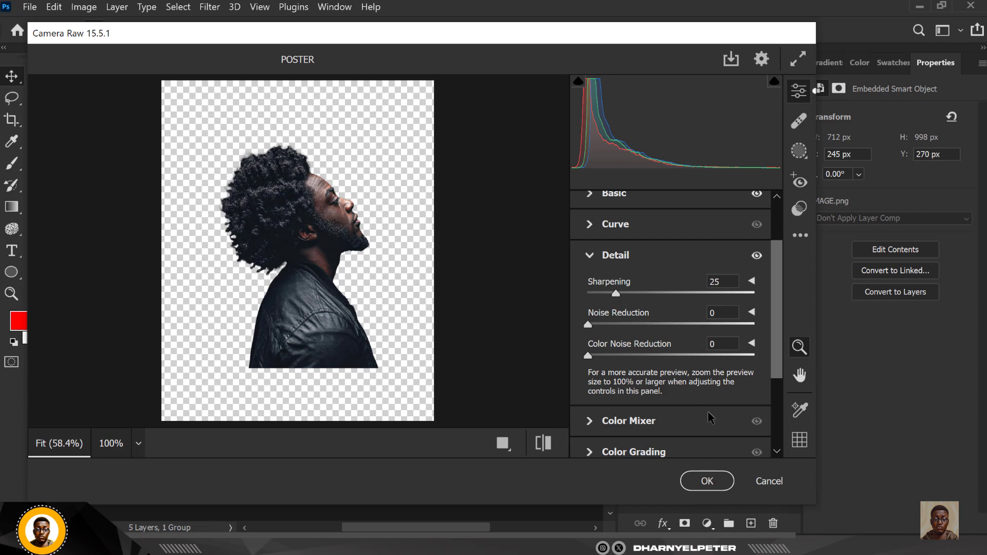
click(707, 480)
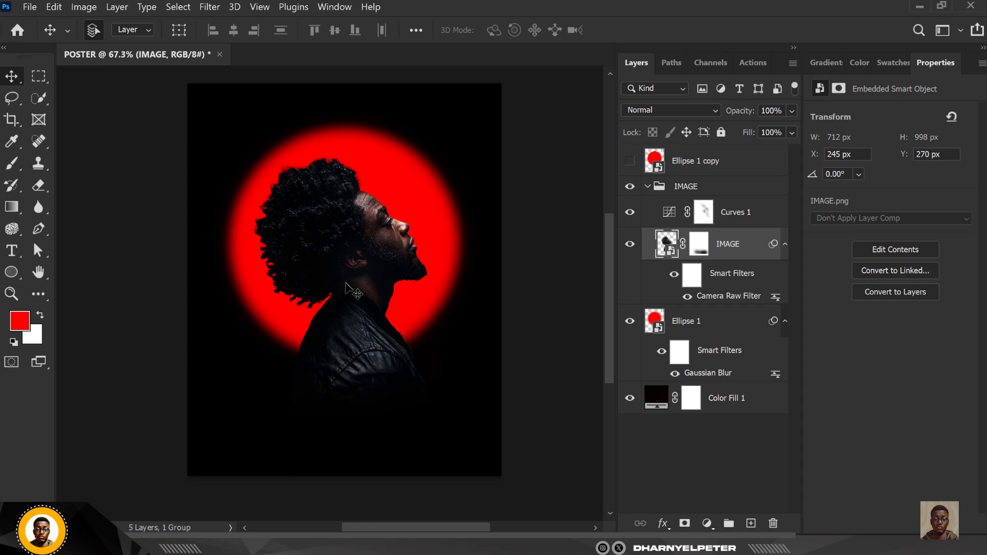
Make the Ellipse 1 copy layer visible and switch its blend mode to Color to tint the portrait red
scroll(383, 265, up, 3)
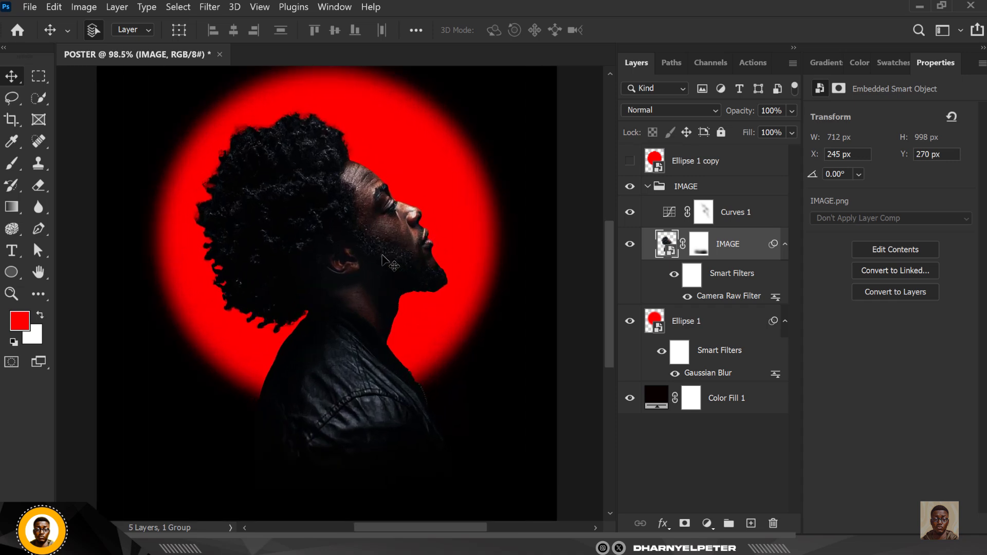
scroll(379, 263, down, 1)
scroll(371, 257, up, 1)
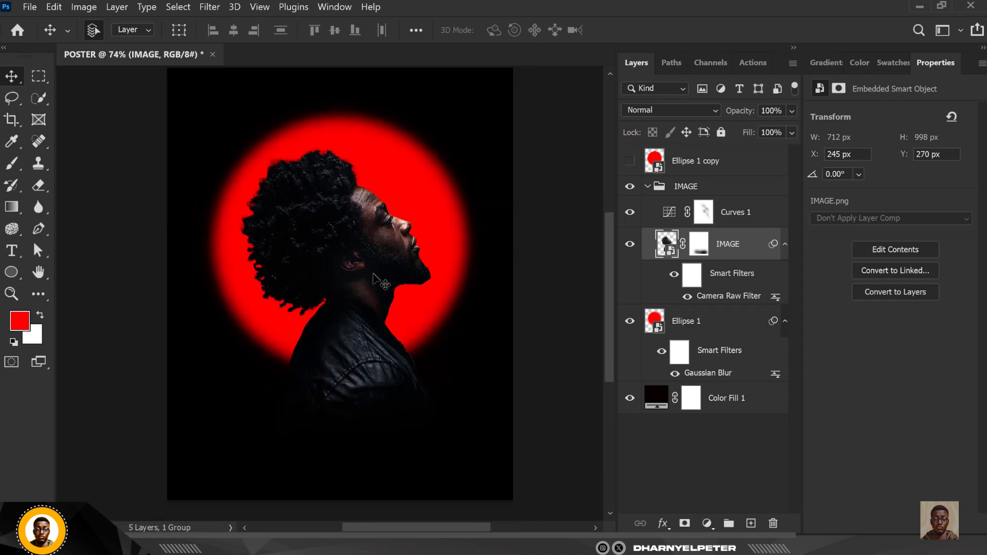
scroll(371, 257, down, 1)
click(709, 160)
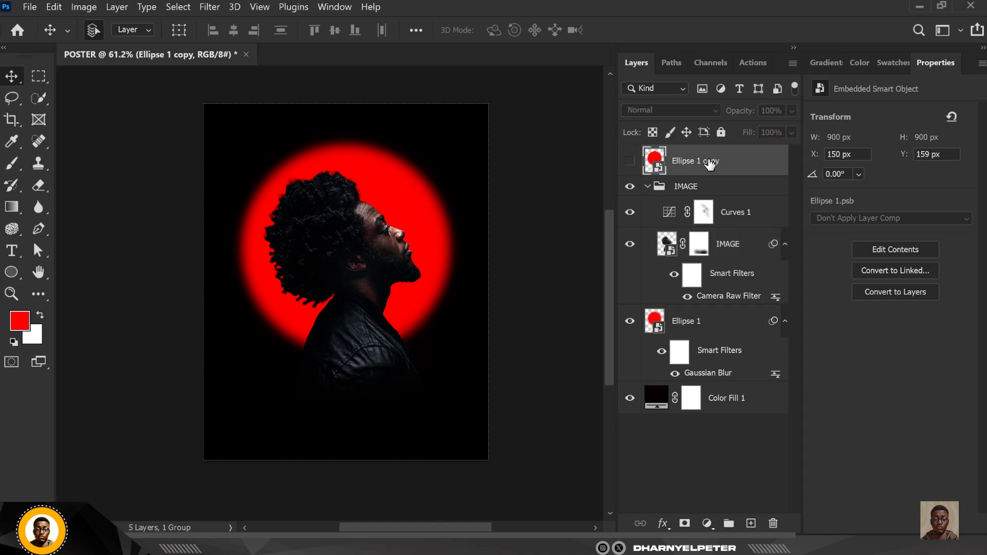
click(630, 162)
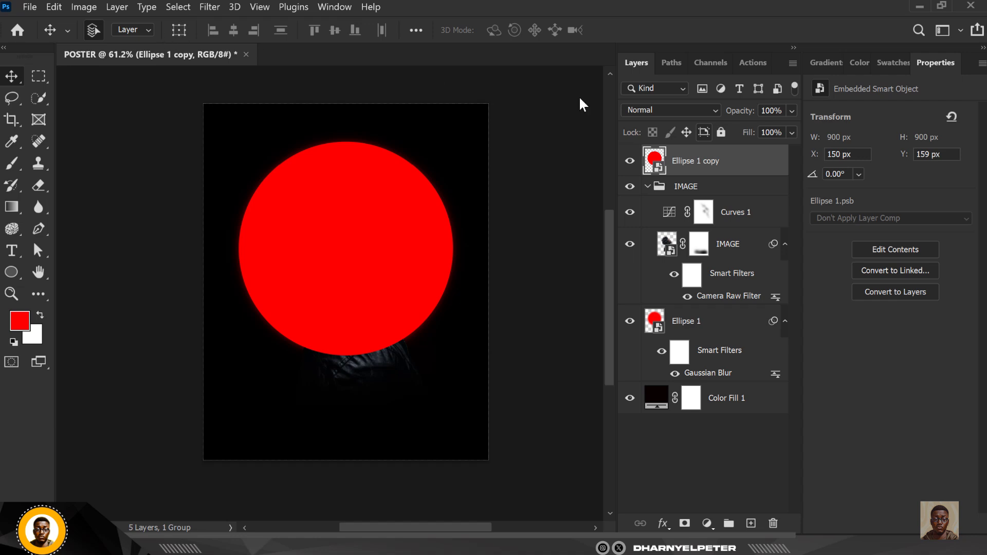
click(670, 109)
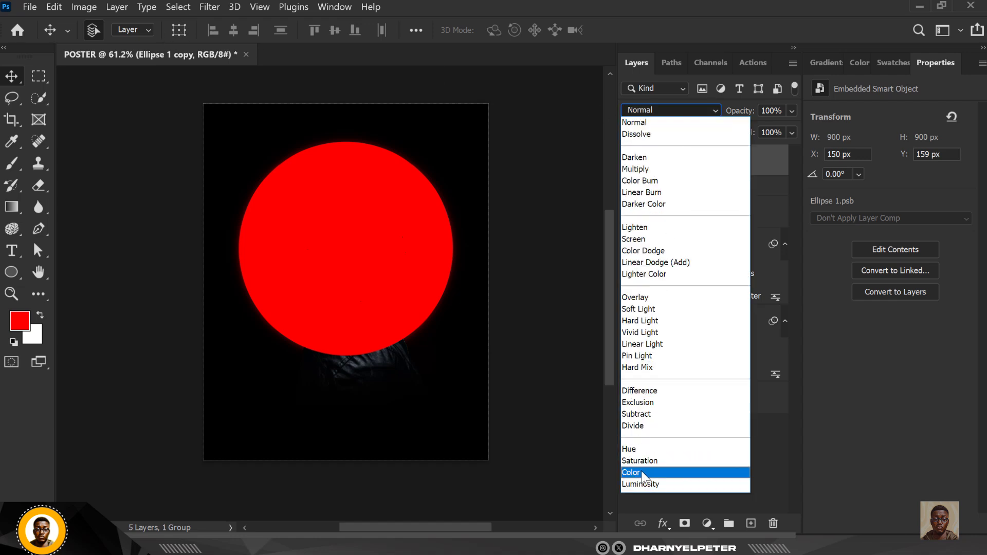
click(642, 472)
click(641, 469)
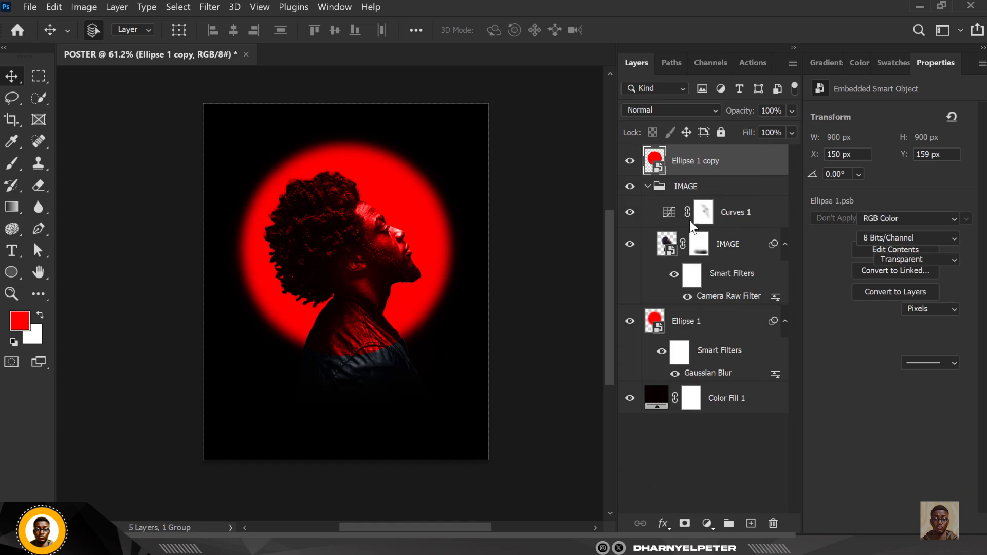
click(751, 164)
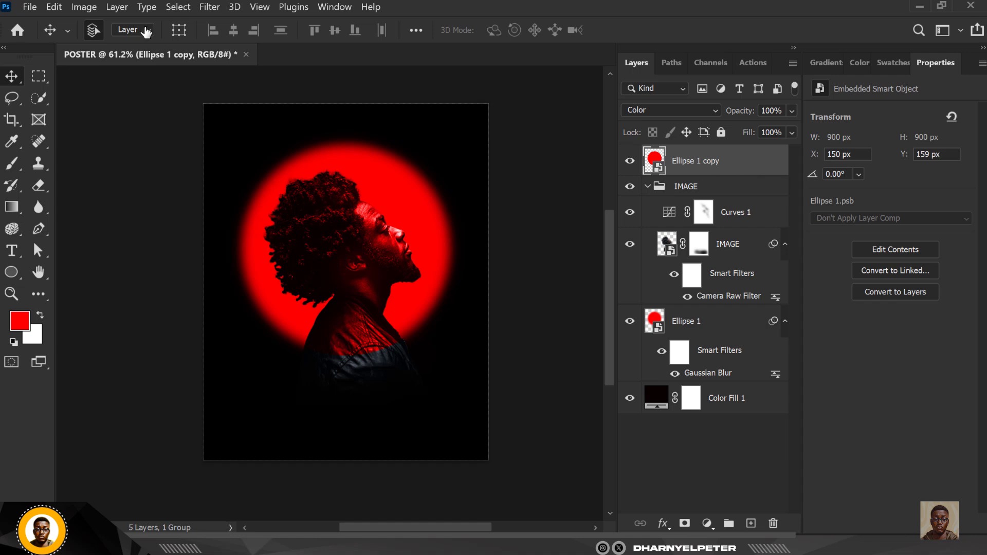
Apply a Gaussian Blur of about 263 px to Ellipse 1 copy so it becomes a soft glow
click(203, 7)
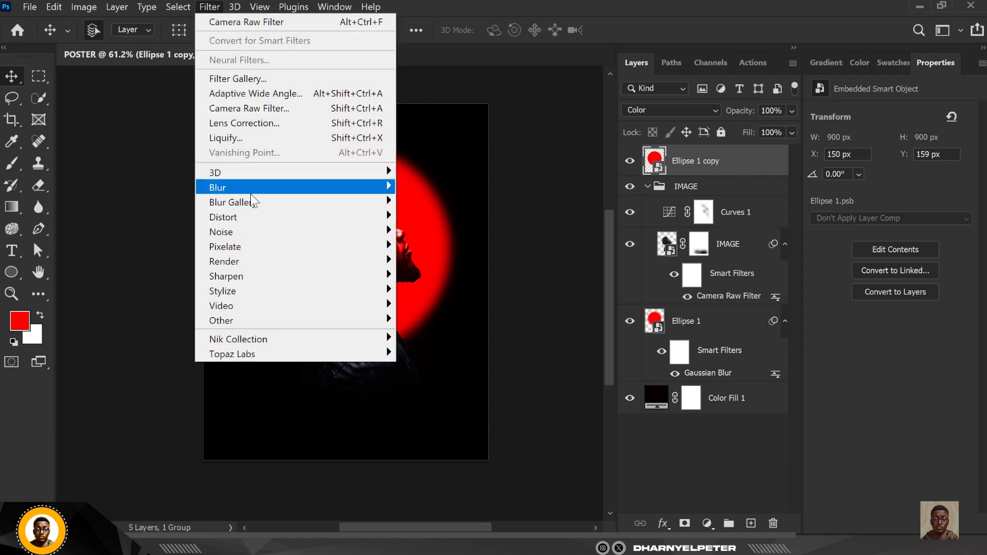
mouse_move(248, 187)
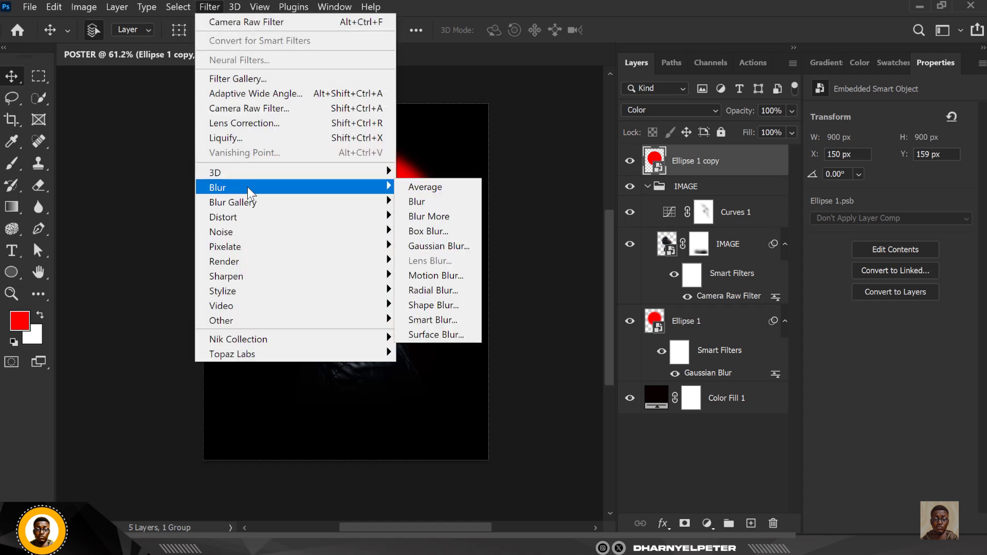
click(427, 246)
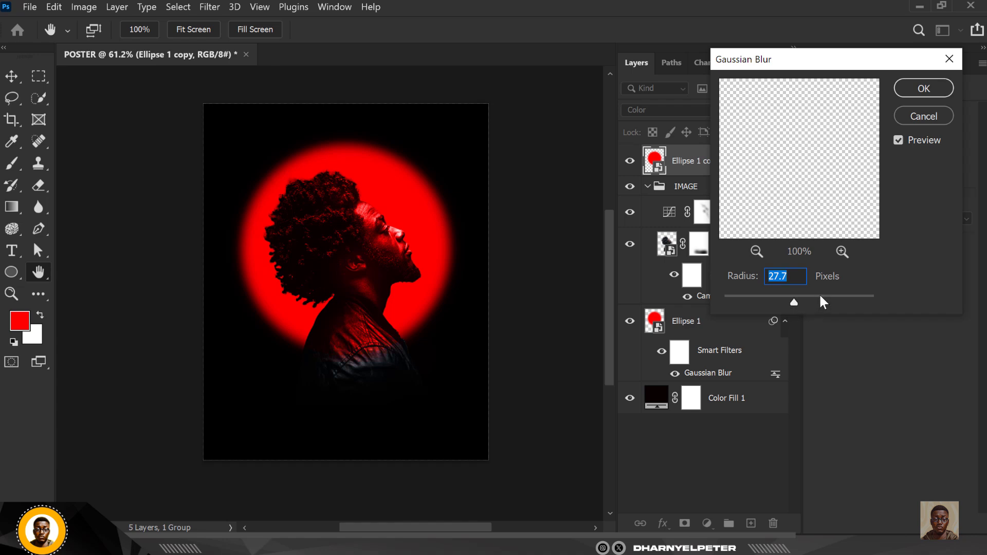
drag(839, 307, 849, 298)
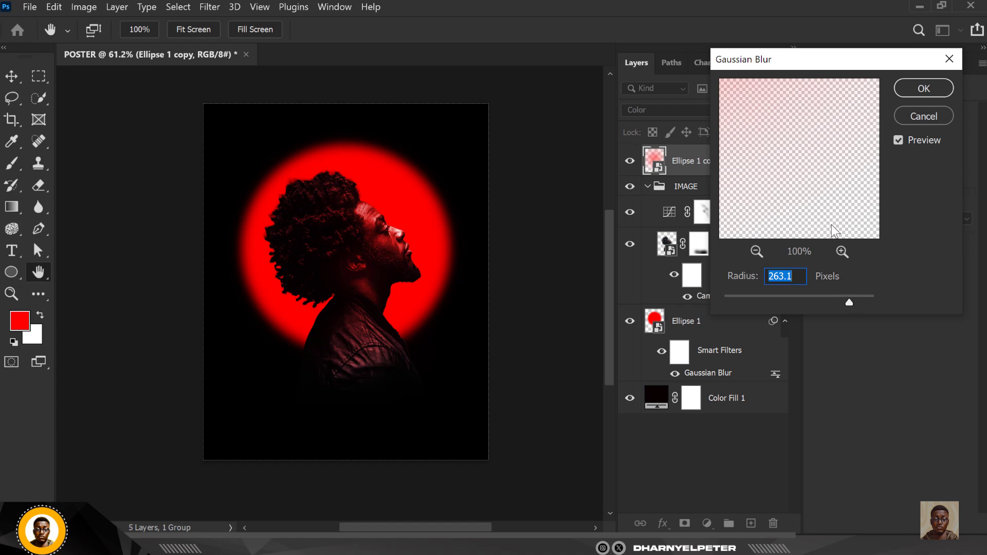
key(Return)
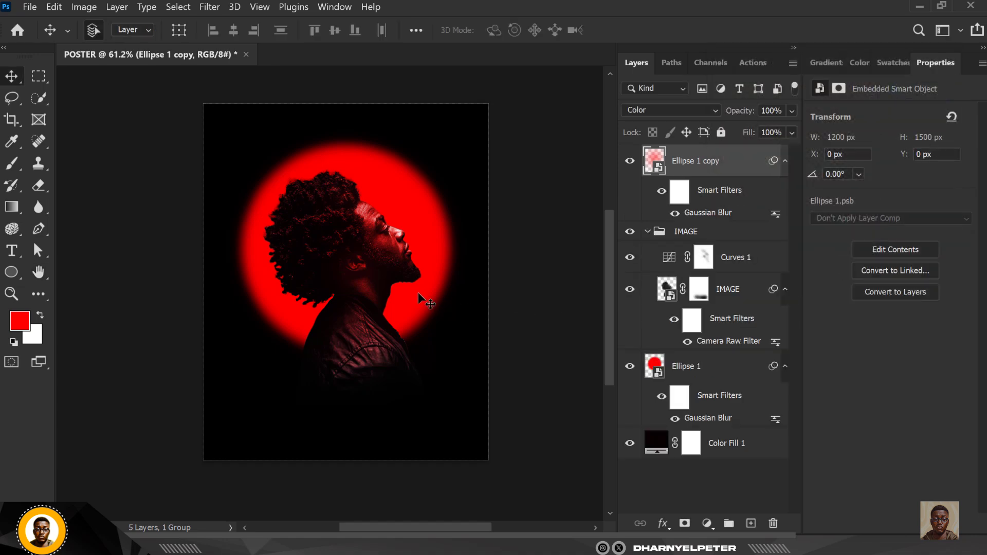
Scale the blurred Ellipse 1 copy up to about 167% with Free Transform
scroll(418, 292, down, 1)
scroll(408, 268, down, 3)
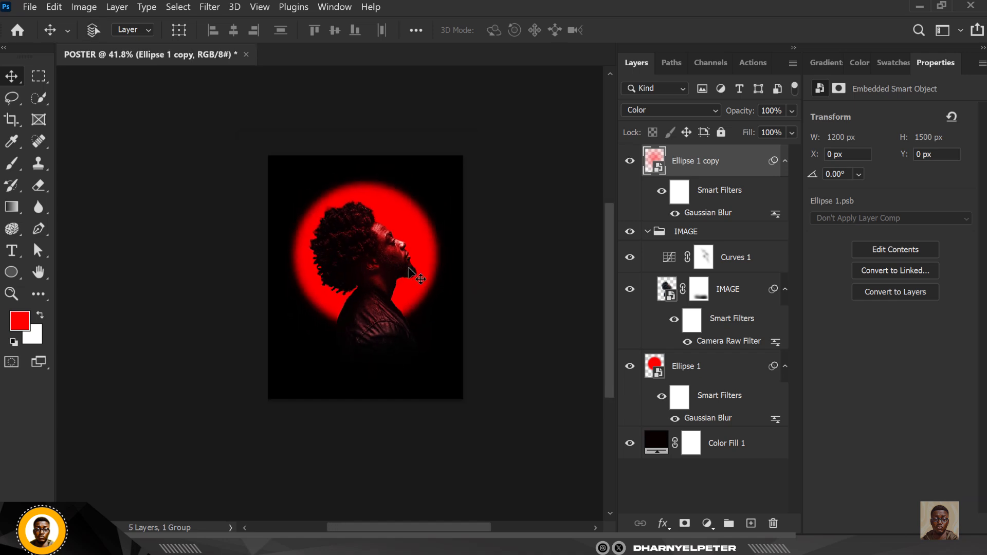
key(ctrl+t)
drag(439, 181, 488, 131)
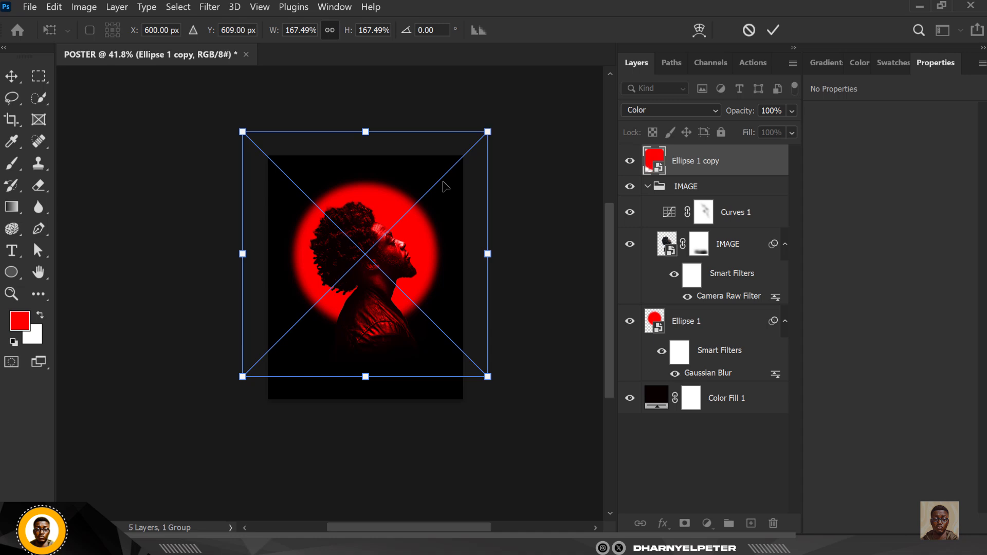
key(Return)
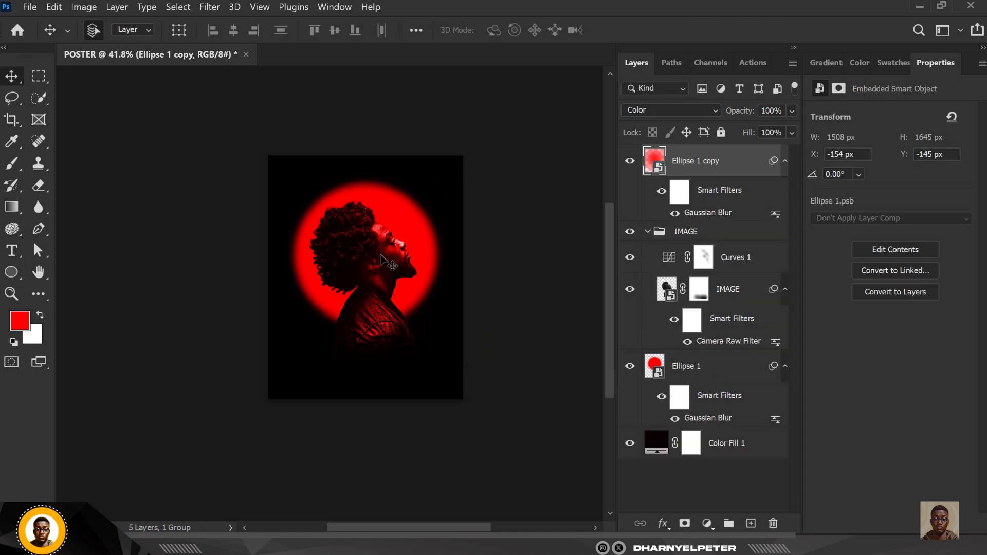
Lower the glow layer's Fill to 52%
scroll(382, 259, up, 5)
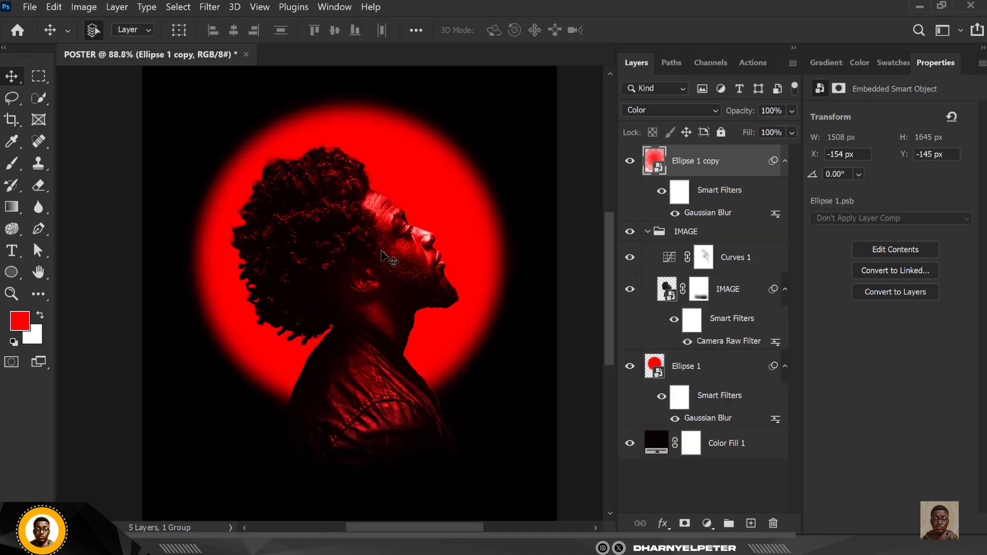
click(791, 133)
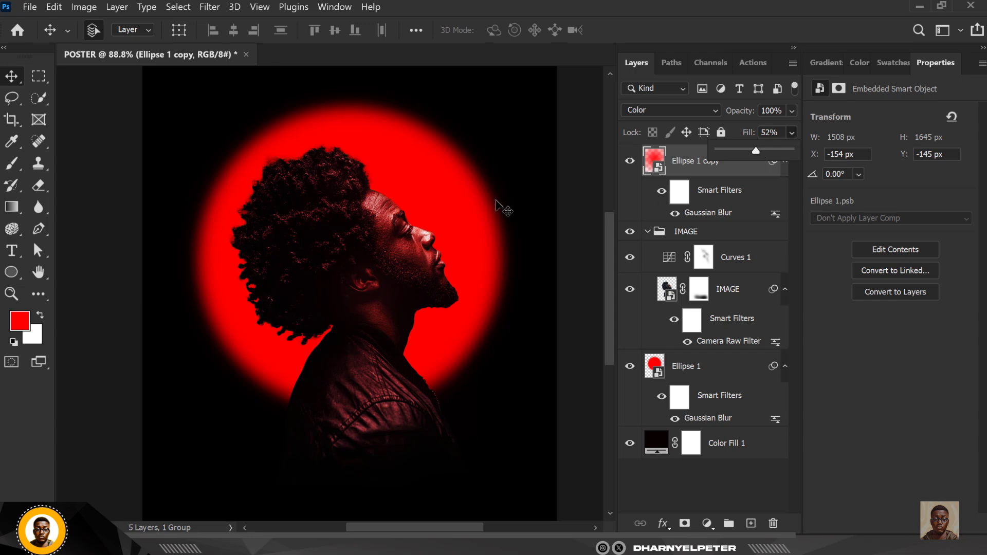
scroll(388, 135, down, 3)
scroll(387, 139, down, 1)
scroll(387, 203, up, 2)
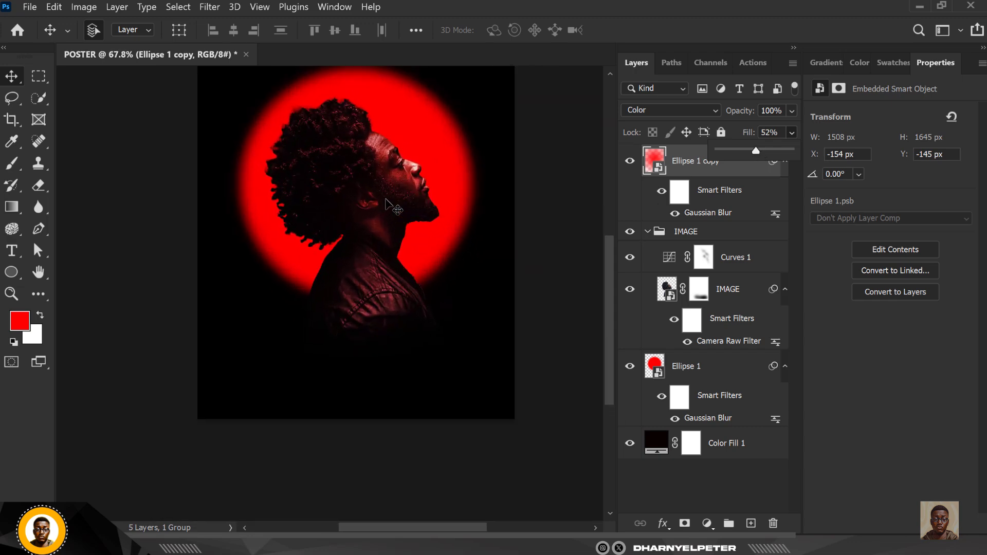
click(544, 166)
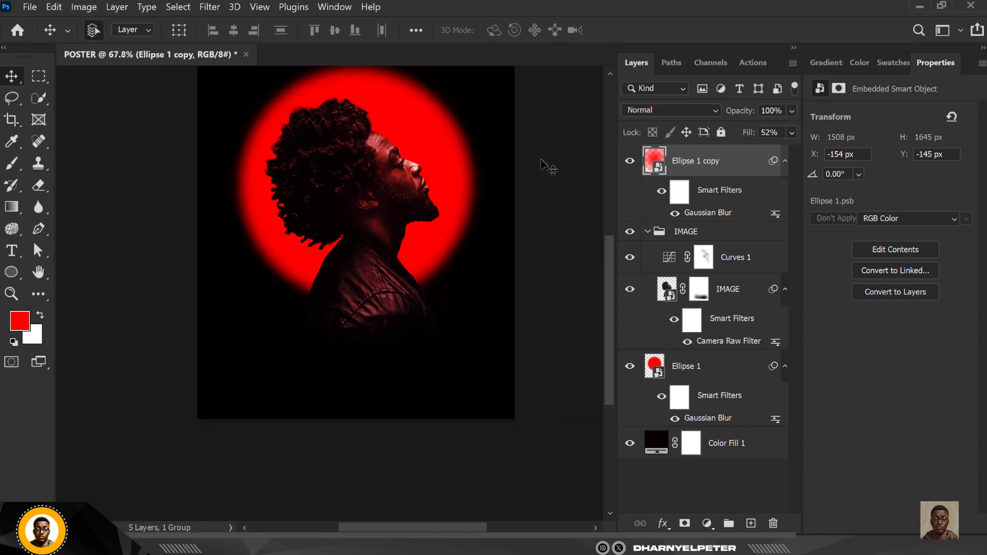
scroll(483, 241, up, 1)
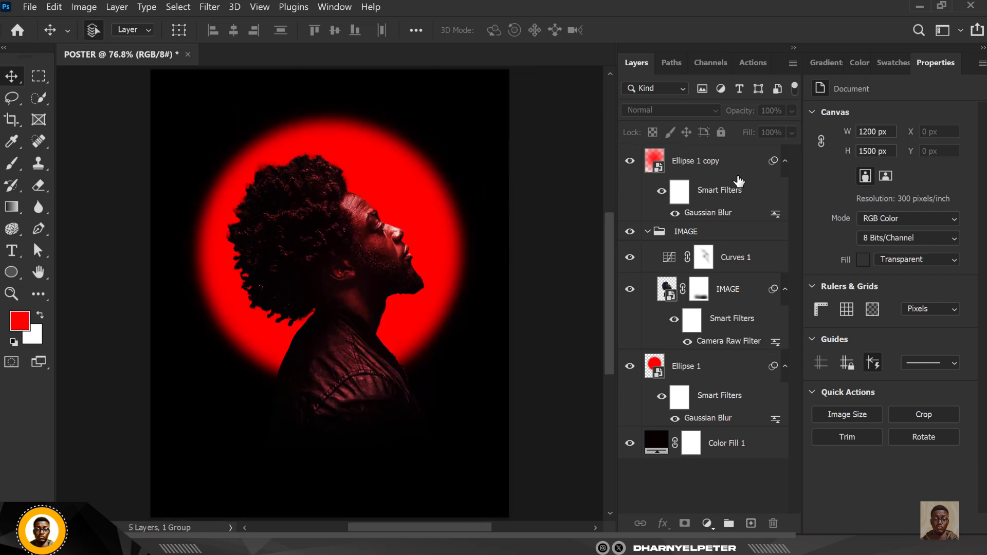
Add a Curves 2 adjustment clipped to the IMAGE group, mapping input 148 to 255
click(647, 233)
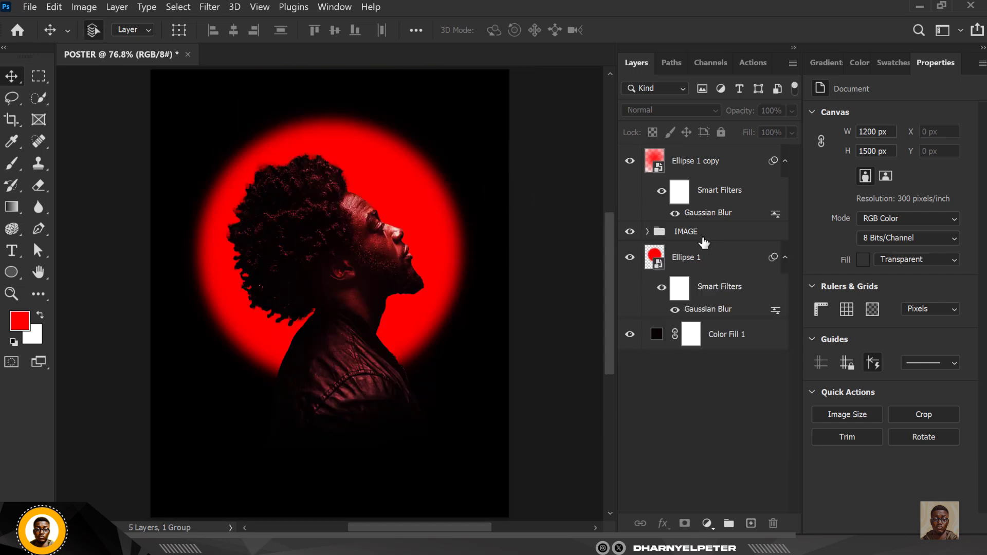
click(716, 238)
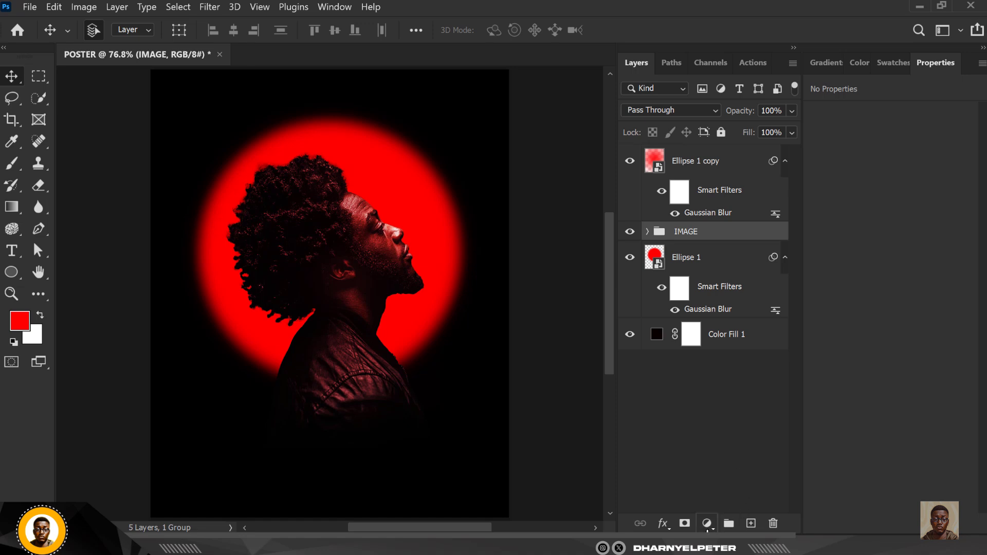
click(709, 524)
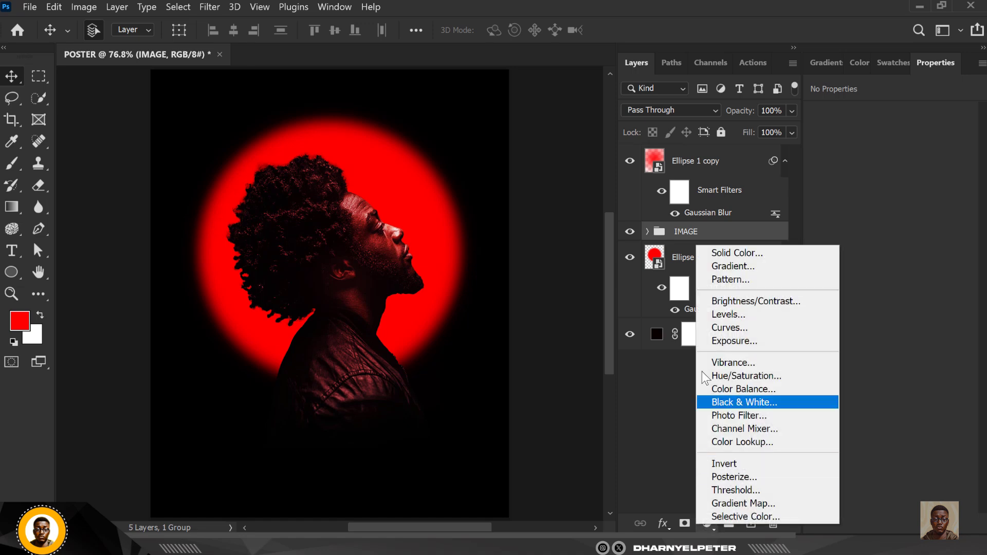
click(745, 329)
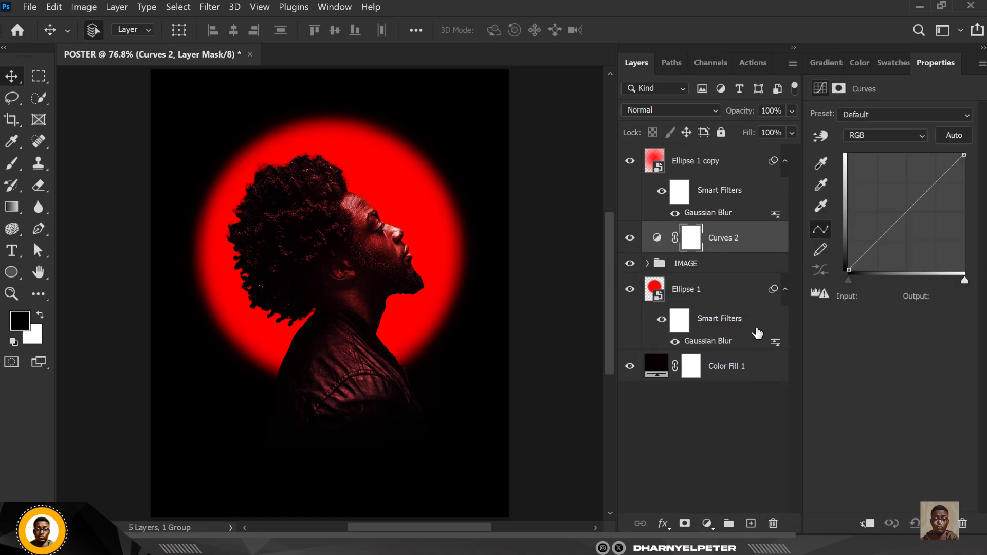
right_click(769, 242)
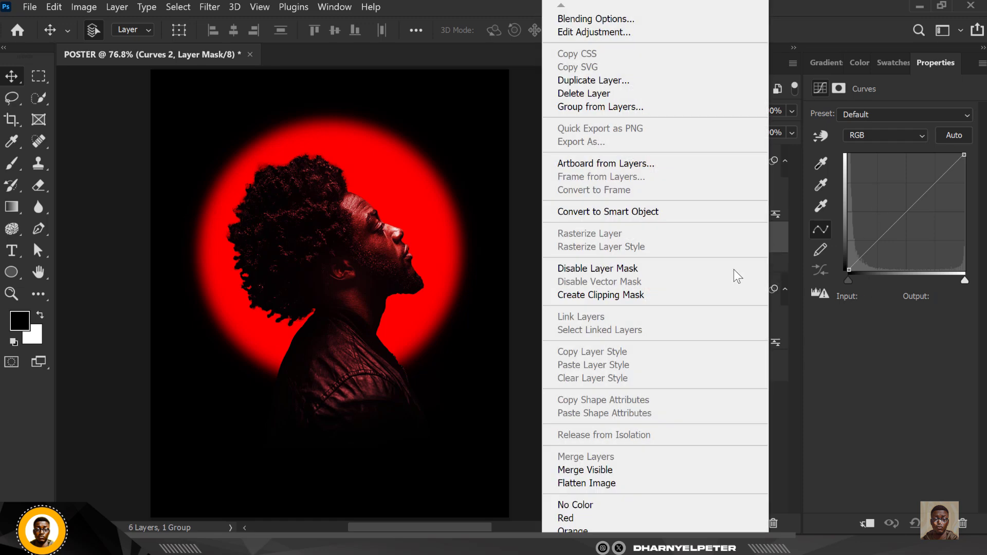
click(623, 295)
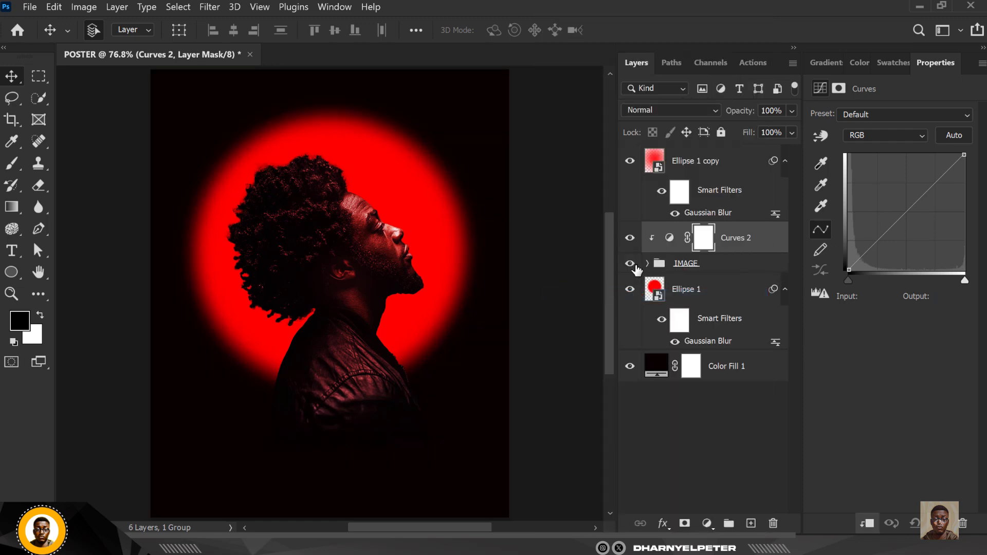
drag(962, 154, 914, 141)
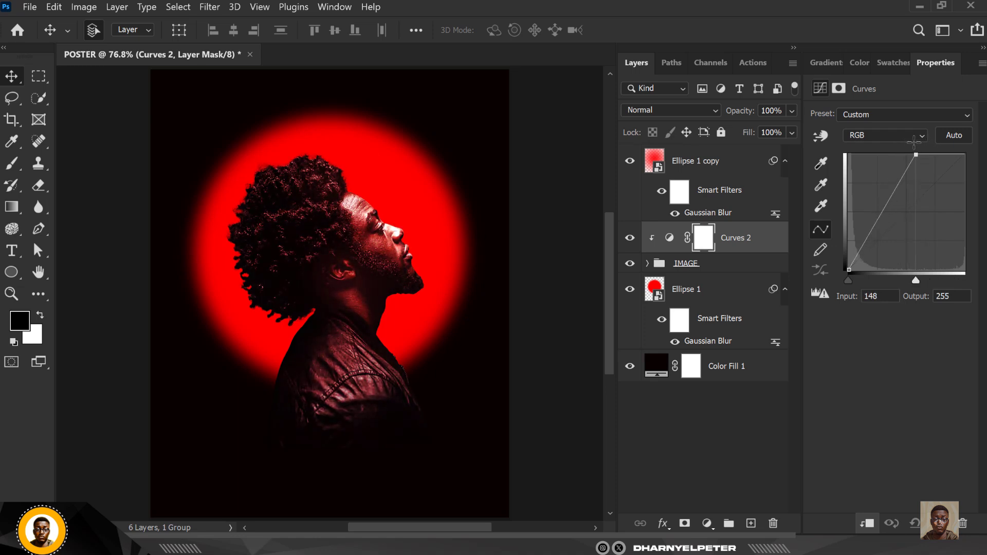
click(704, 238)
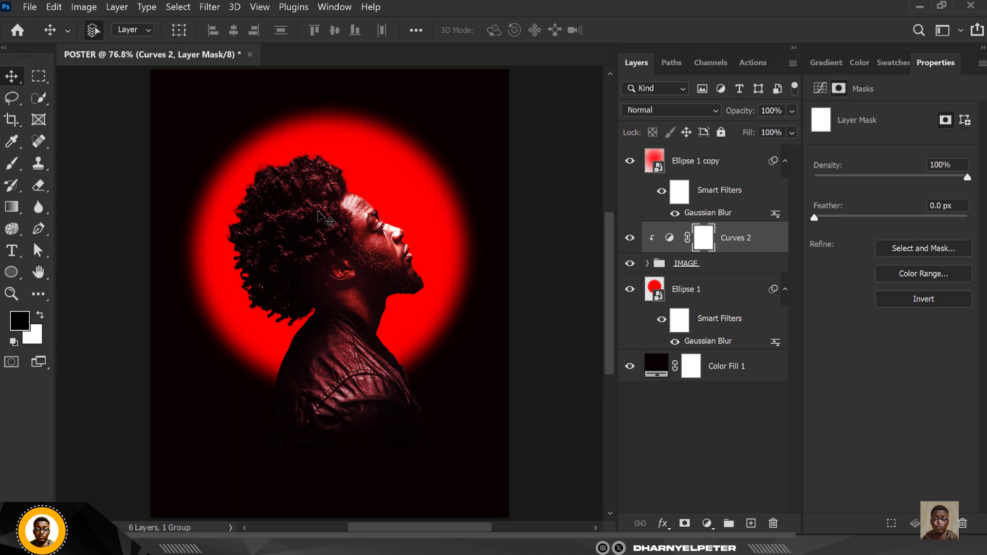
Invert the Curves 2 mask and paint white with a 200 px brush over the face, forehead and shoulder
key(ctrl+i)
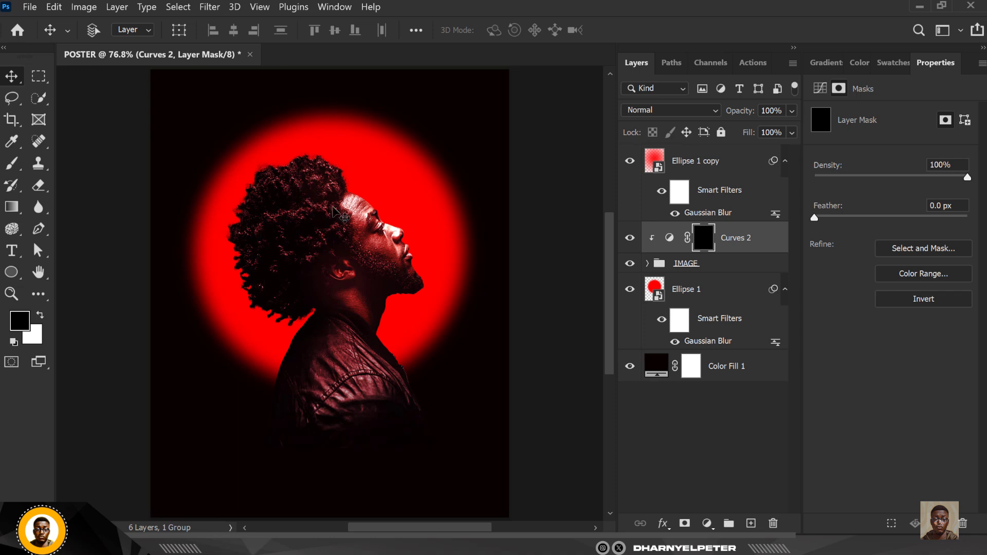
click(9, 167)
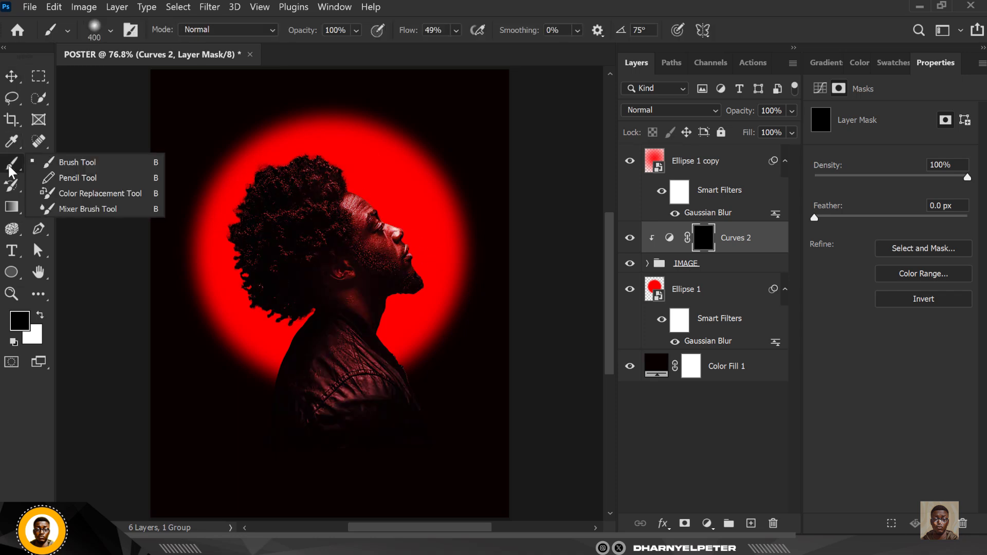
click(72, 163)
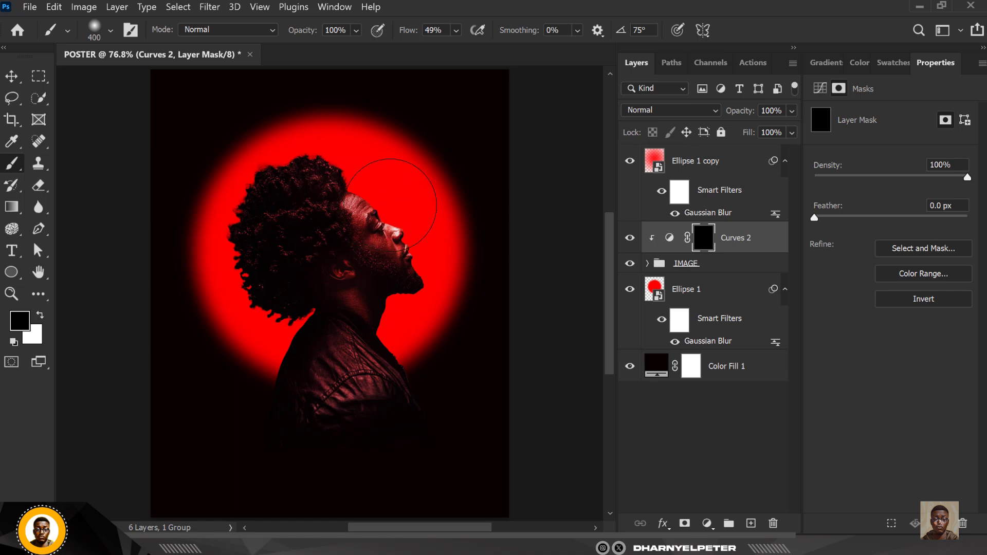
key(bracketleft)
key(bracketleft)
key(bracketleft)
key(bracketleft)
key(bracketleft)
key(bracketleft)
mouse_move(360, 203)
mouse_down()
mouse_move(396, 220)
mouse_move(413, 248)
mouse_move(401, 281)
mouse_up()
click(40, 316)
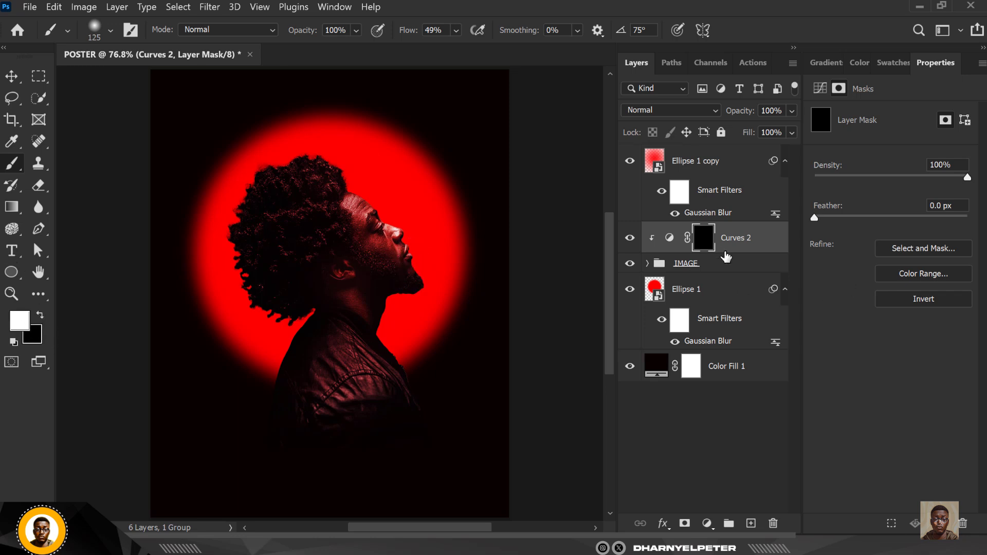
mouse_move(347, 195)
mouse_down()
mouse_move(407, 233)
mouse_move(410, 255)
mouse_up()
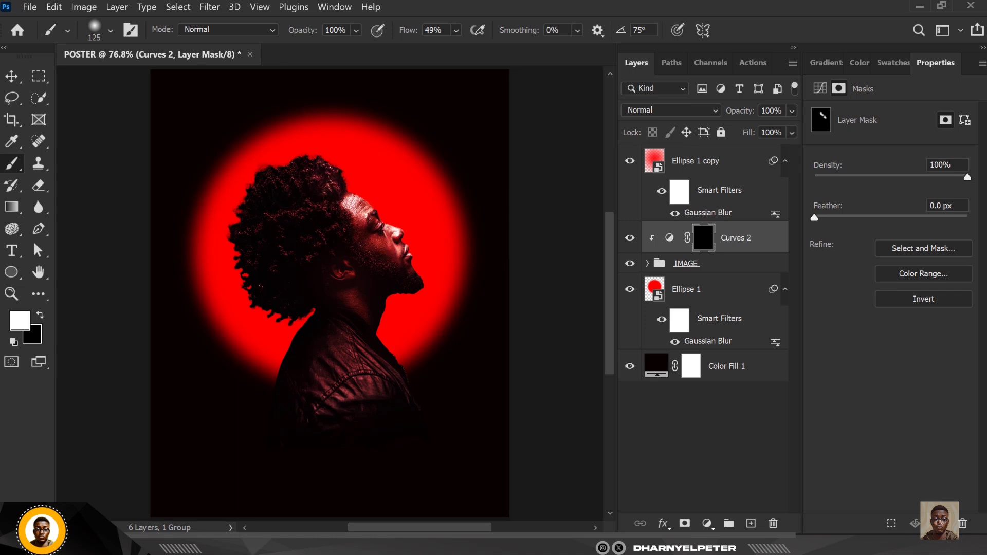
mouse_move(360, 352)
mouse_down()
mouse_move(370, 402)
mouse_move(354, 384)
mouse_move(340, 399)
mouse_move(313, 392)
mouse_move(329, 417)
mouse_move(365, 385)
mouse_move(405, 378)
mouse_up()
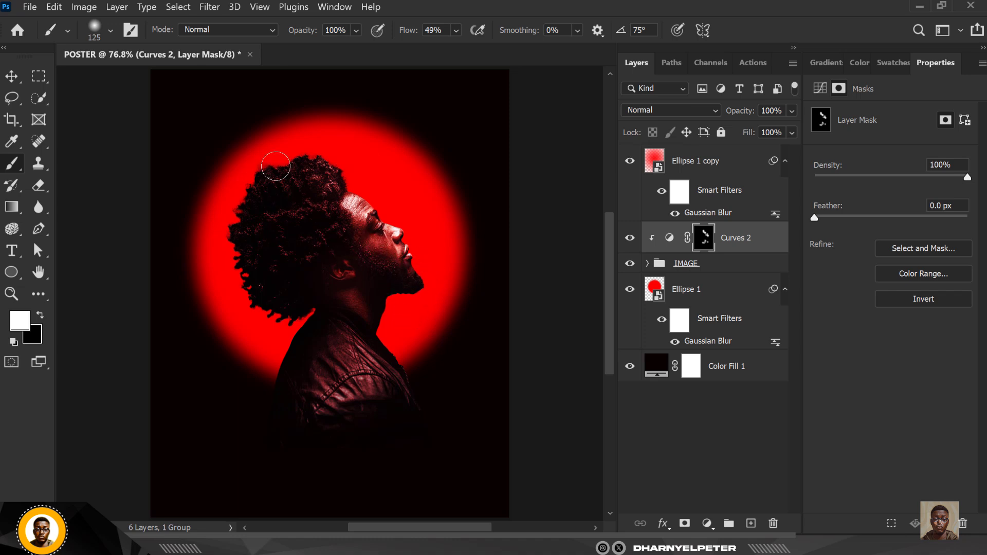
Softly lighten the back of the hair with a low-flow brush and compare the Curves effect on and off
click(456, 31)
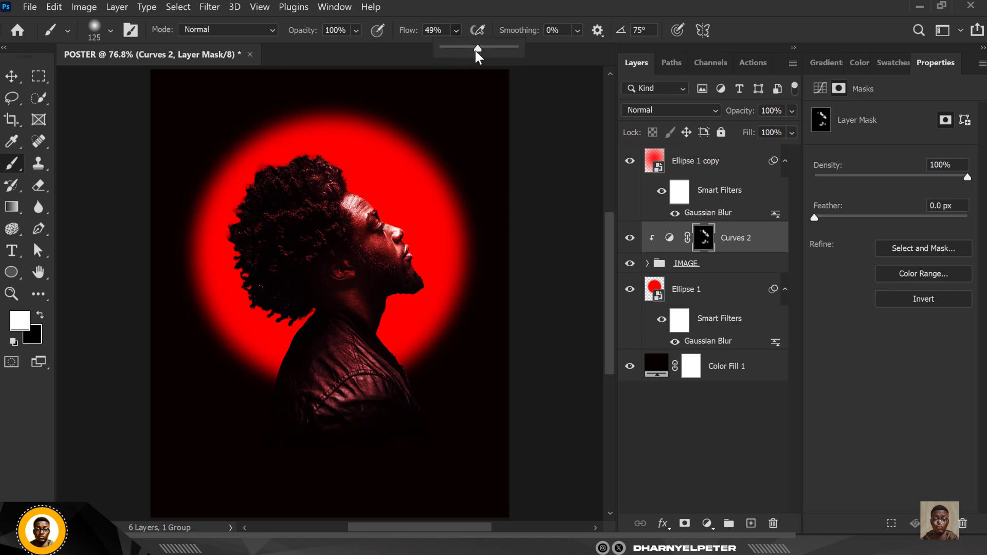
key(bracketright)
key(bracketright)
key(bracketright)
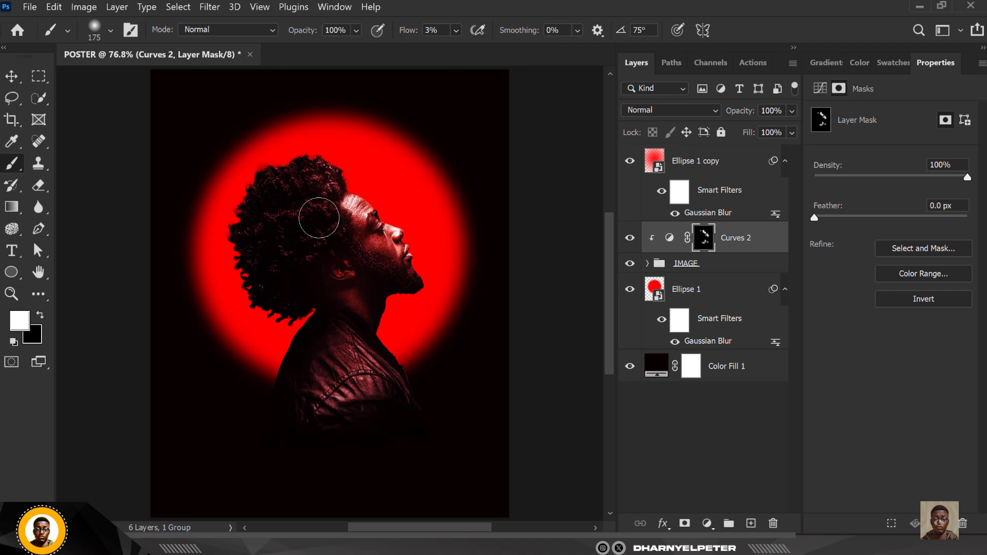
drag(289, 252, 288, 293)
click(630, 240)
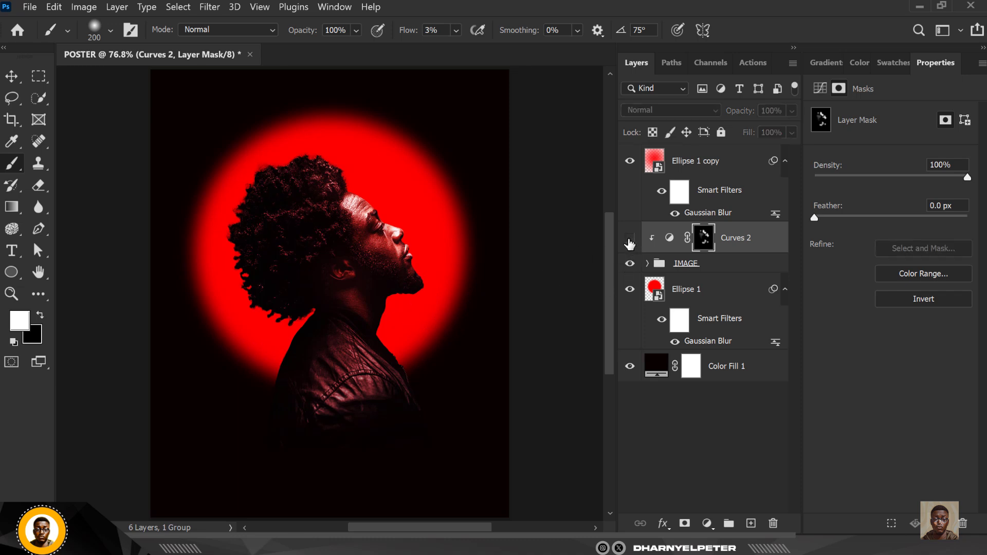
click(630, 240)
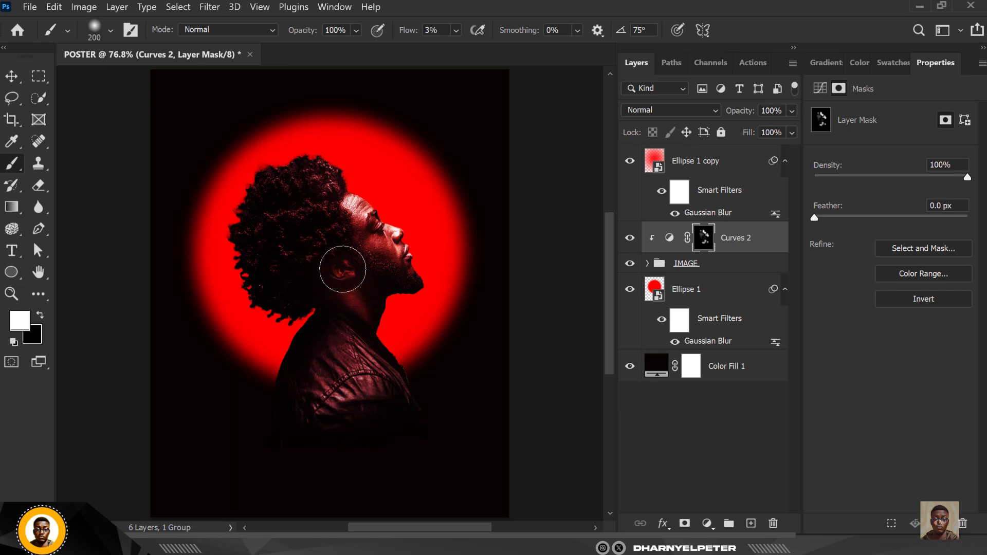
scroll(351, 292, down, 1)
scroll(351, 291, down, 1)
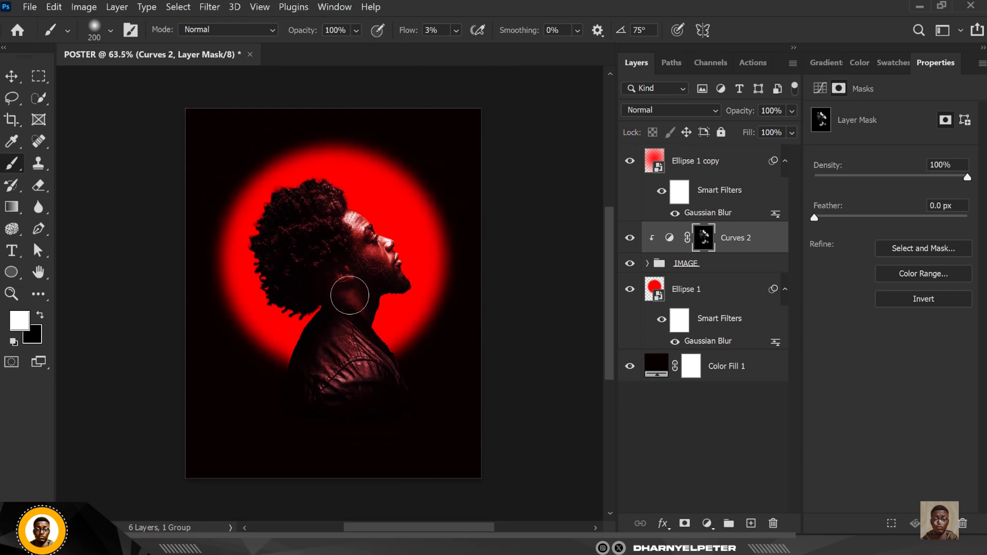
click(698, 163)
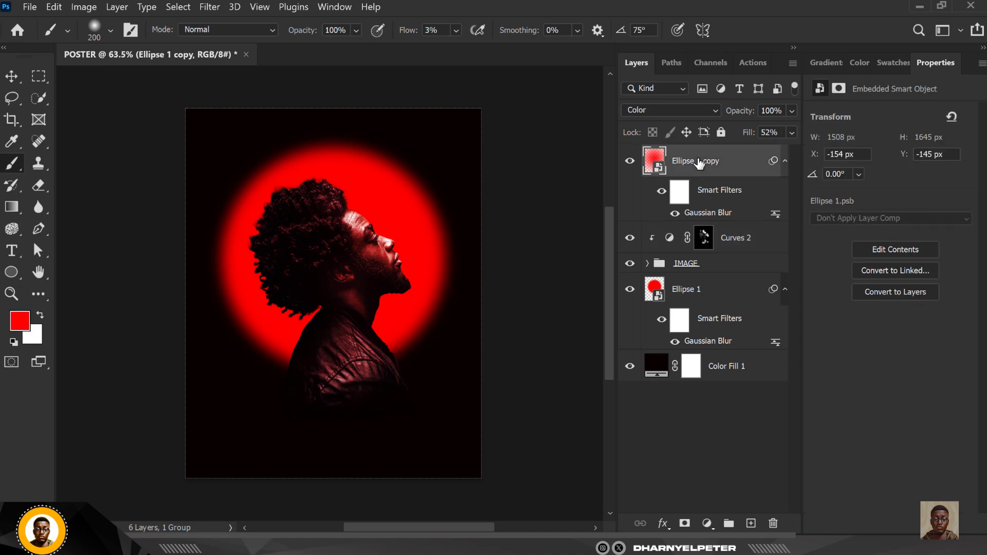
Place TEXT.png from the AURA SUNSET folder at the poster's bottom-left as a smart object
click(11, 76)
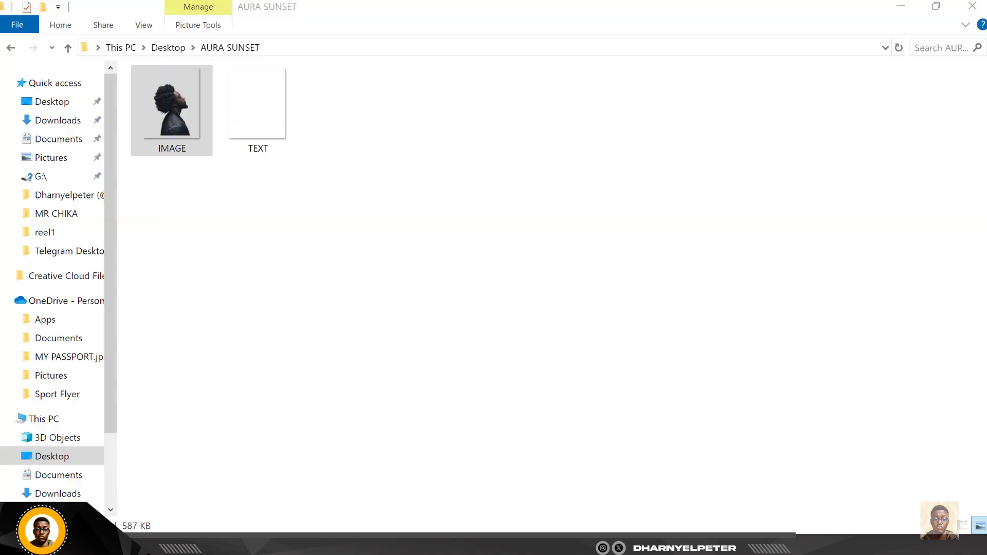
click(264, 126)
drag(261, 126, 316, 448)
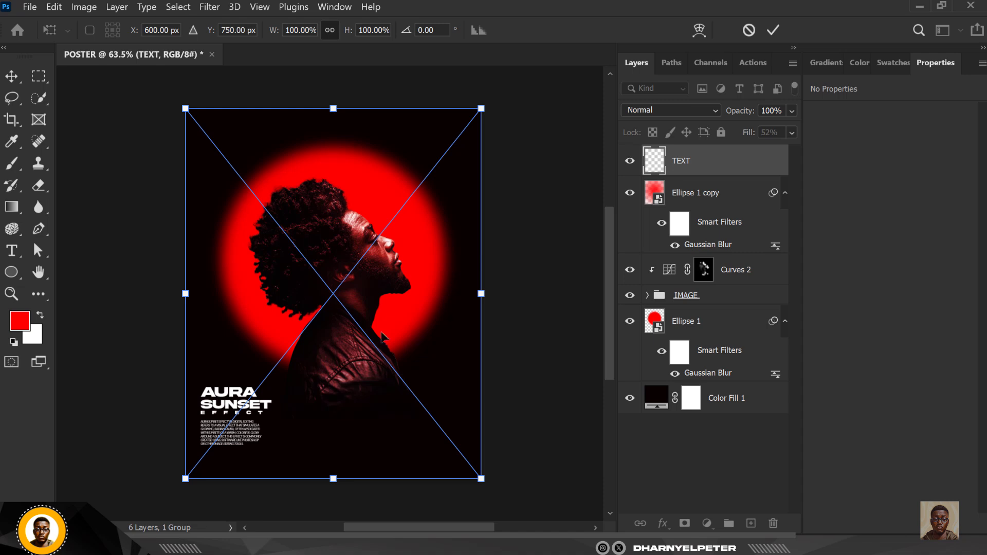
key(Return)
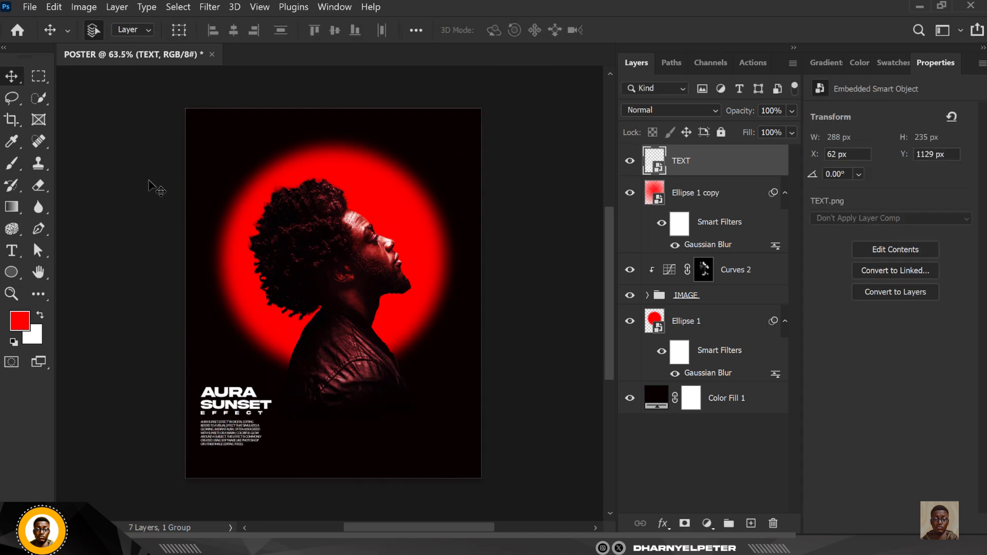
Stamp all visible layers into a new top Layer 1 and convert it to a smart object
click(149, 181)
scroll(393, 326, up, 2)
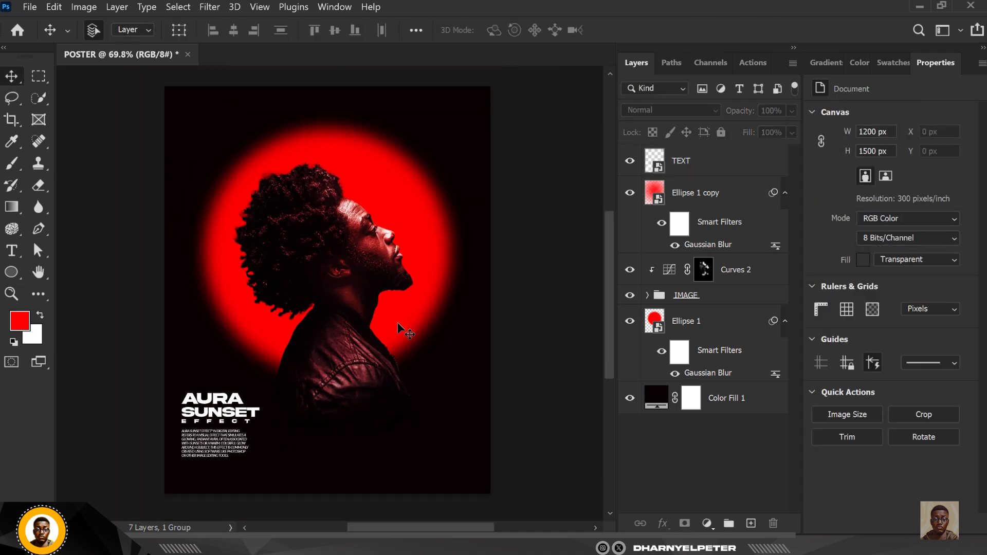
scroll(397, 322, up, 1)
click(733, 173)
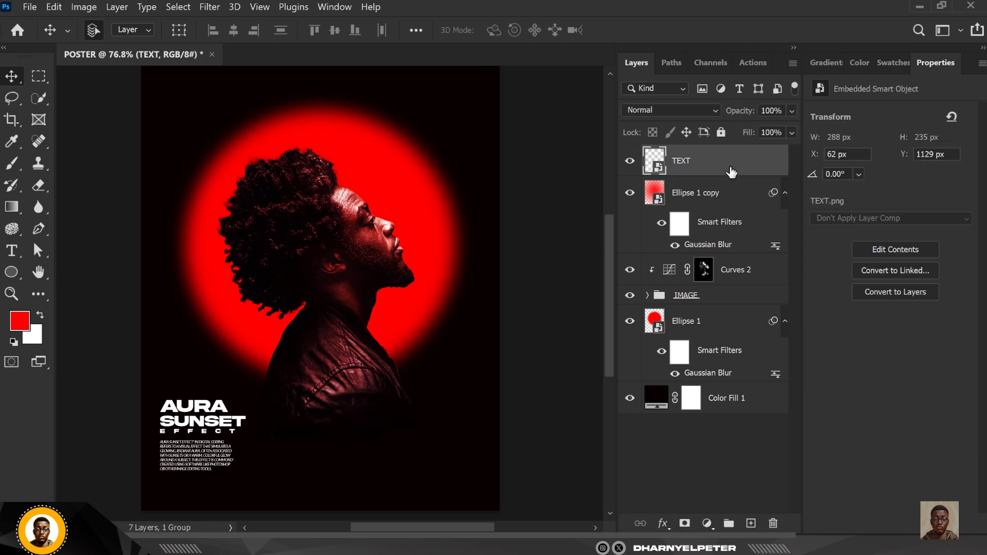
key(ctrl+shift+alt+e)
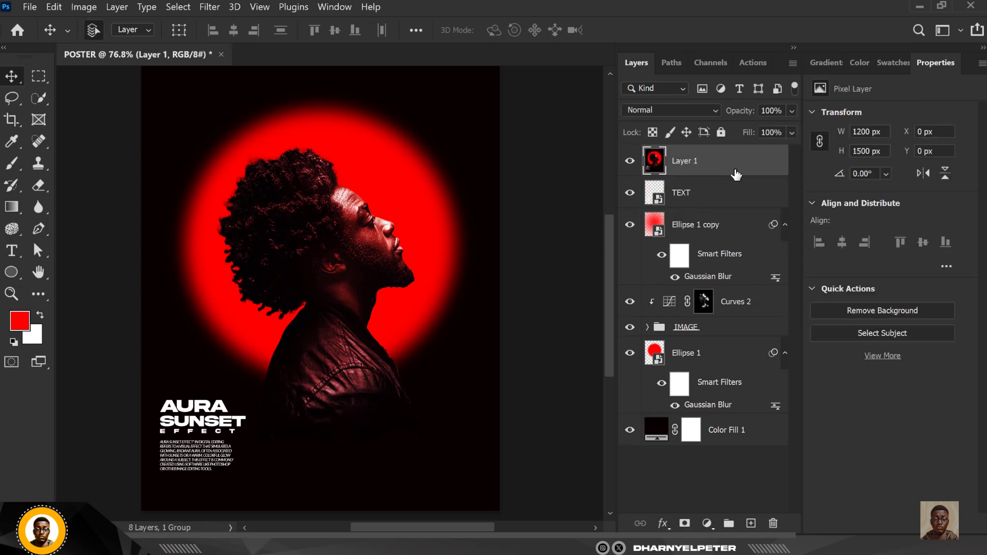
right_click(736, 166)
click(808, 213)
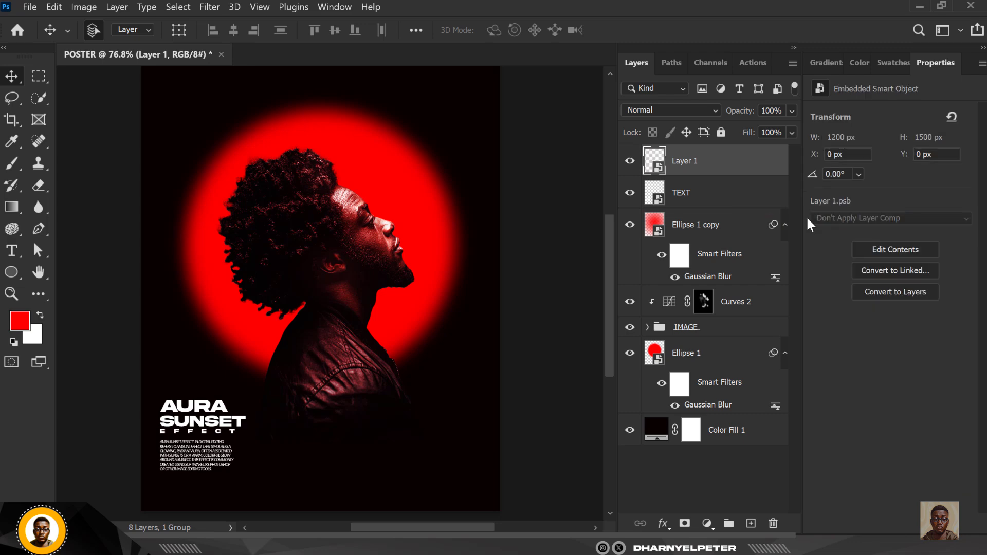
click(211, 7)
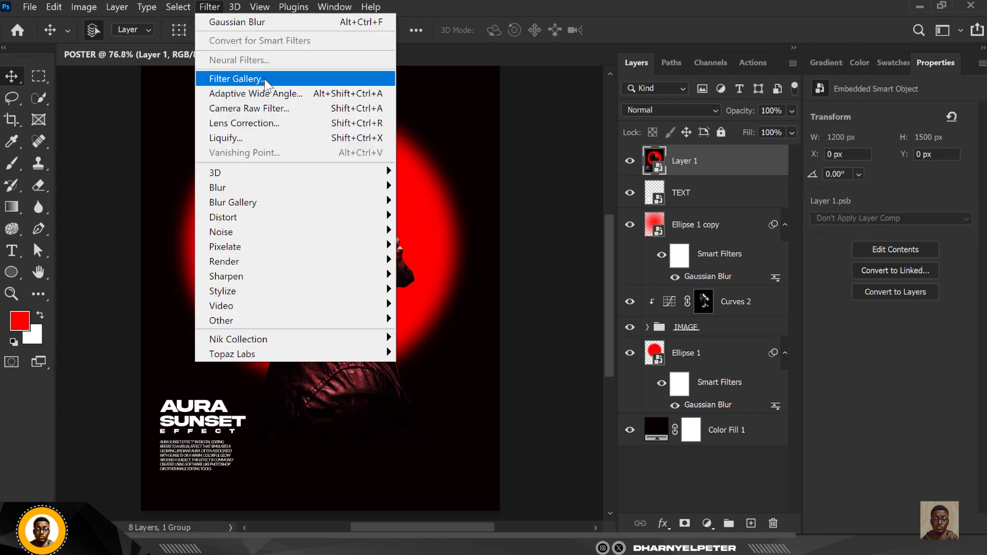
Apply Texturizer to Layer 1 with Canvas texture, 100% scaling, relief 2 and light from Top
click(265, 83)
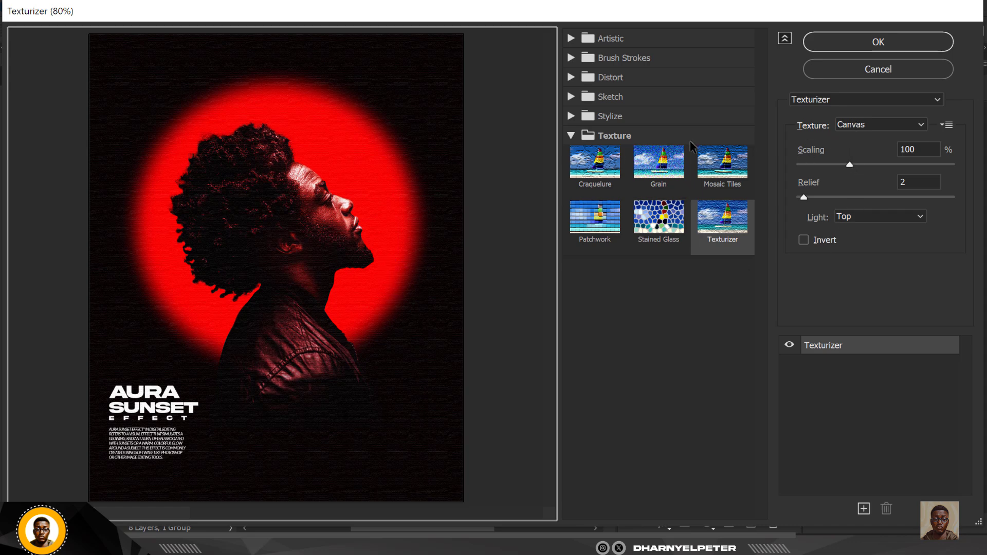
click(882, 125)
click(851, 165)
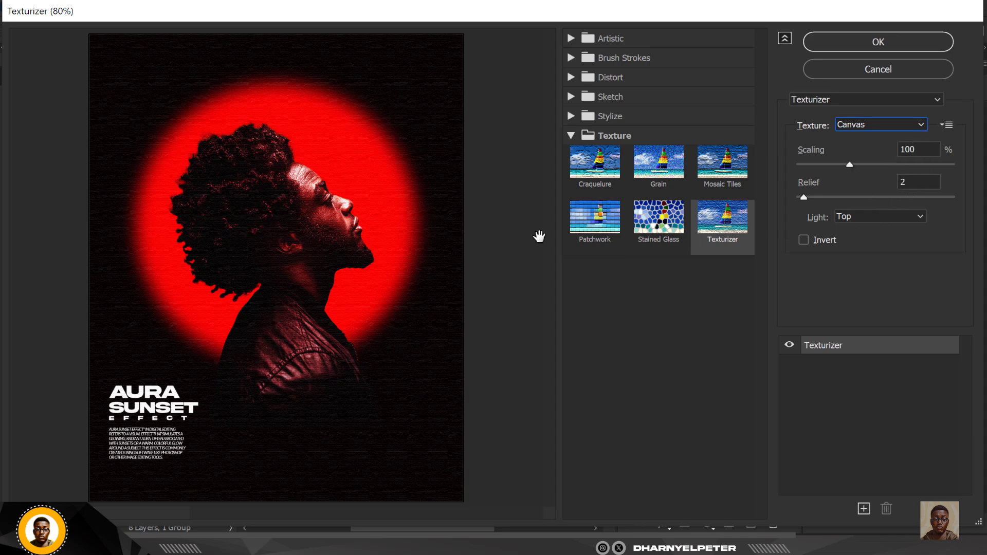
click(863, 220)
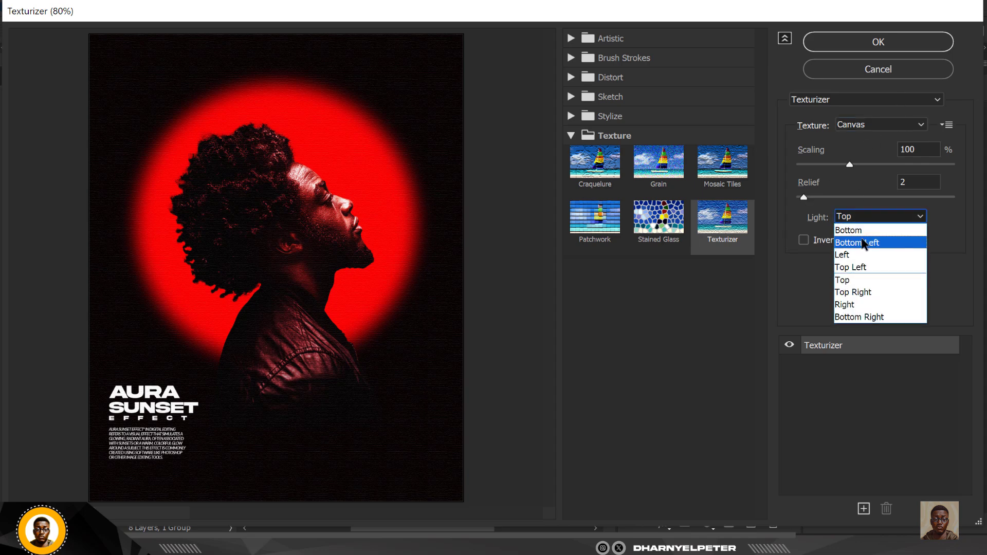
click(865, 243)
click(879, 226)
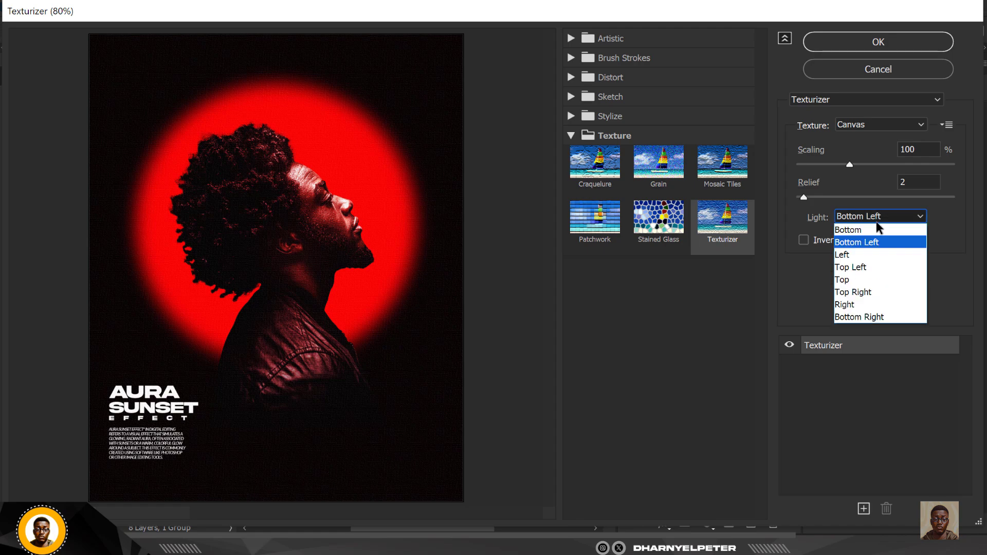
click(858, 283)
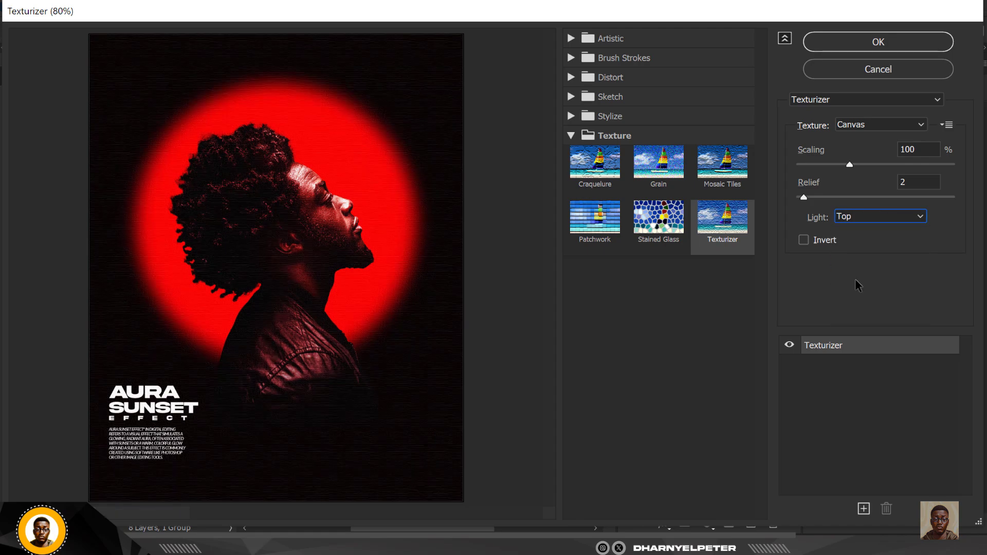
click(918, 220)
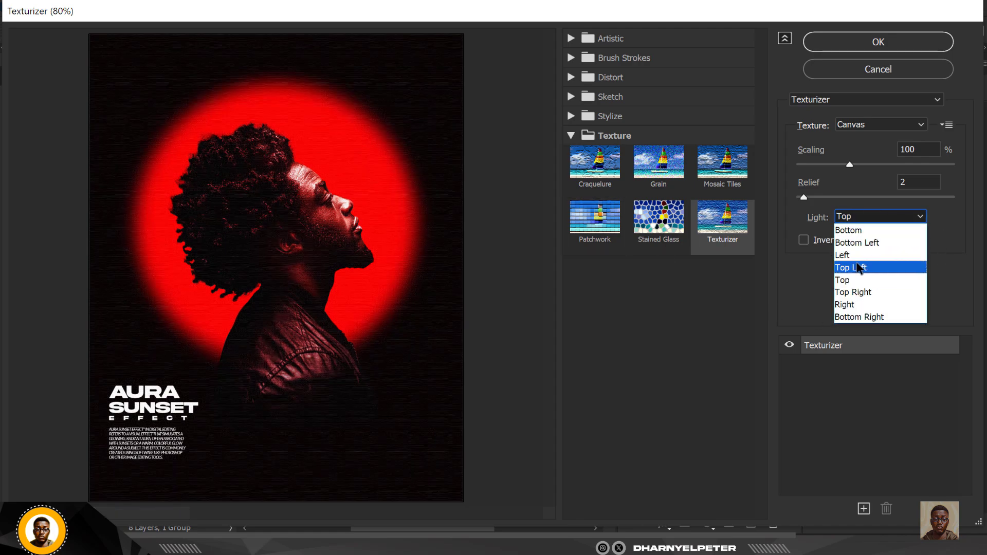
click(857, 268)
click(892, 218)
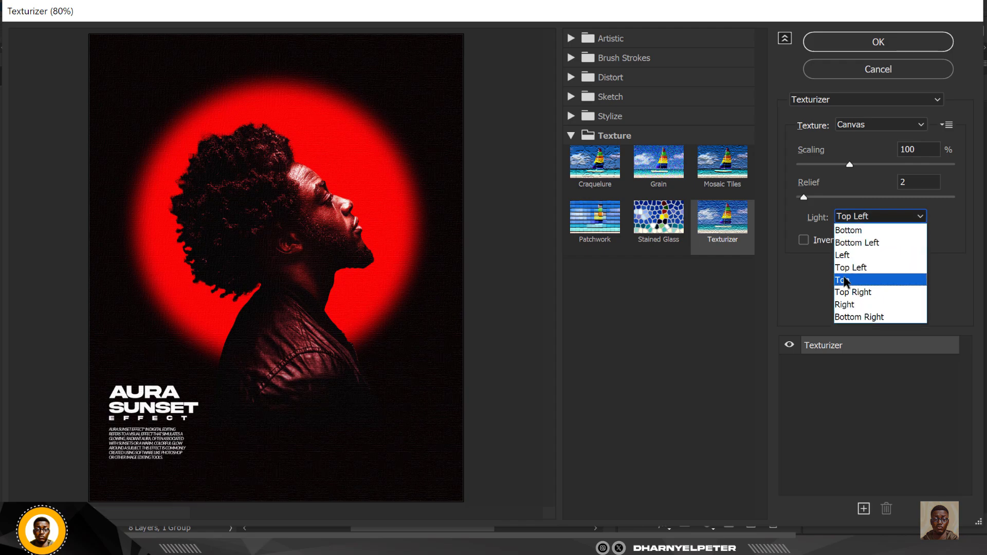
click(845, 281)
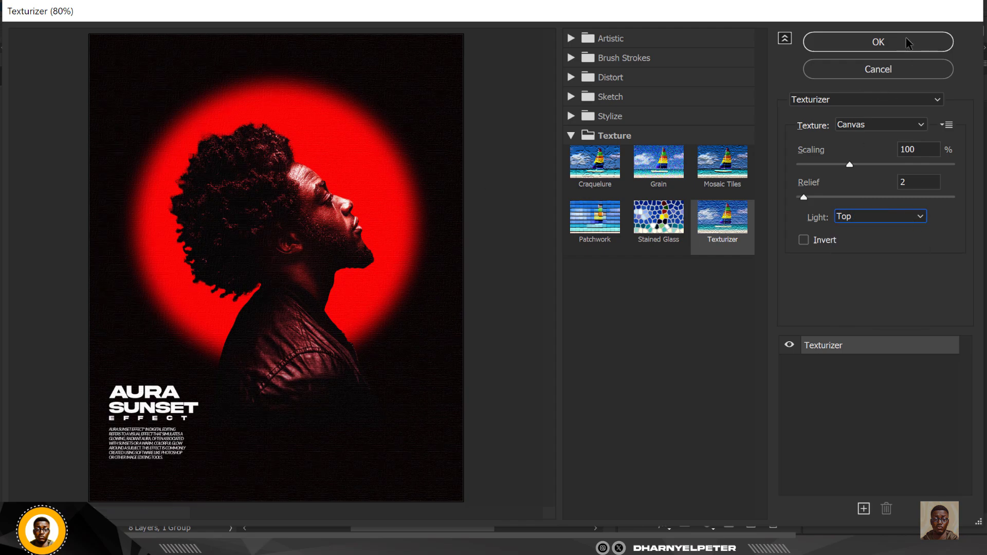
click(878, 42)
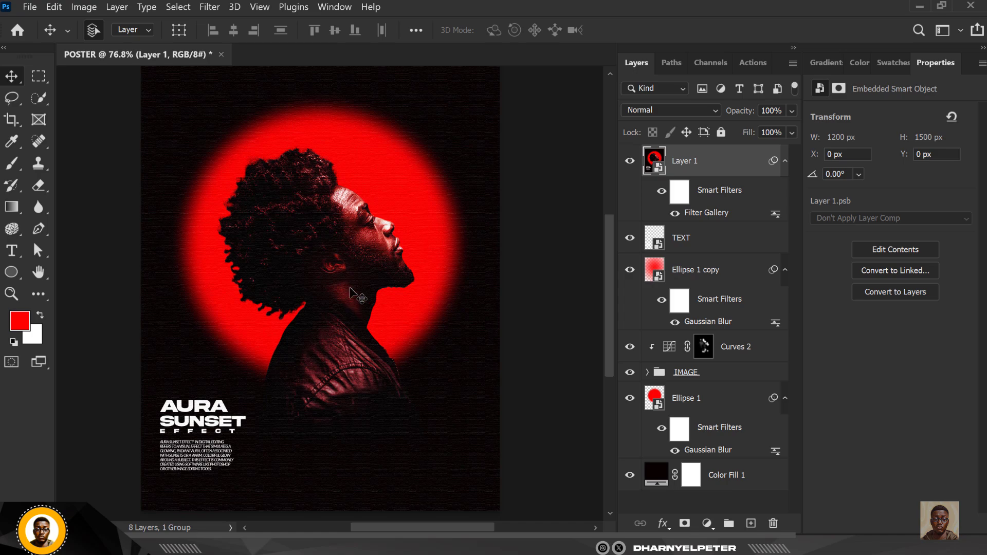
Scroll the Layers panel up to the top of the layer stack
scroll(358, 296, up, 5)
scroll(395, 293, down, 5)
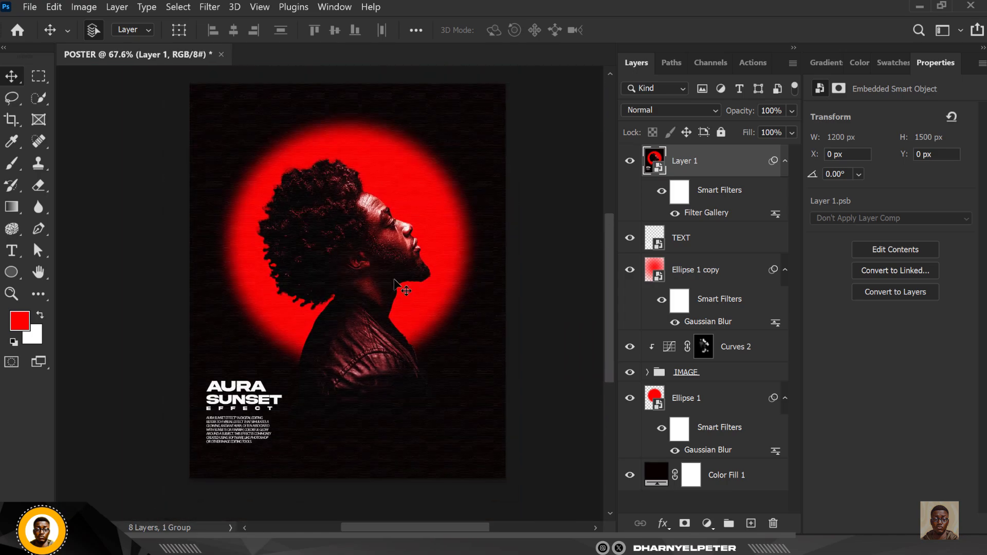
scroll(396, 289, up, 1)
scroll(396, 298, up, 1)
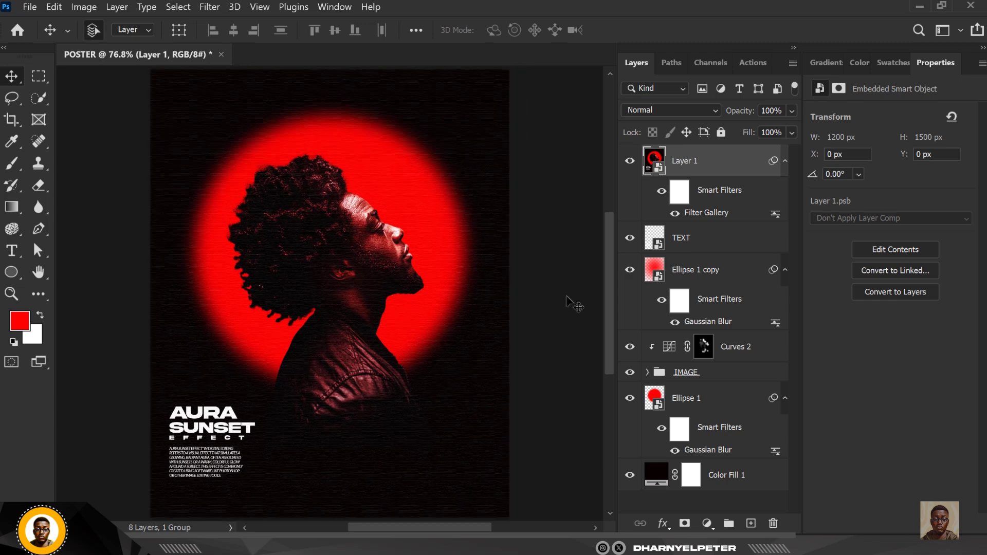
Add an empty Layer 2 on top and set up a 600 px brush at 14% flow
click(751, 524)
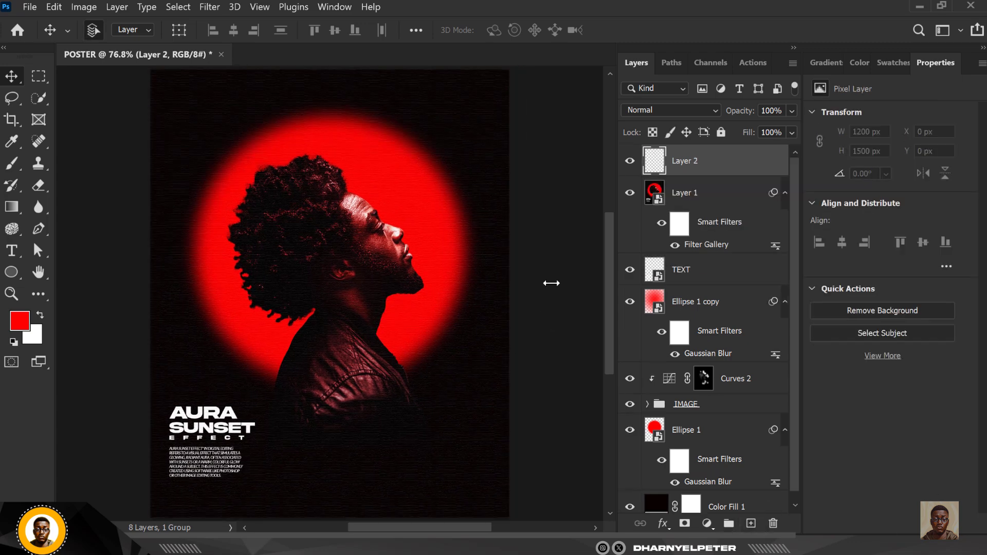
click(12, 164)
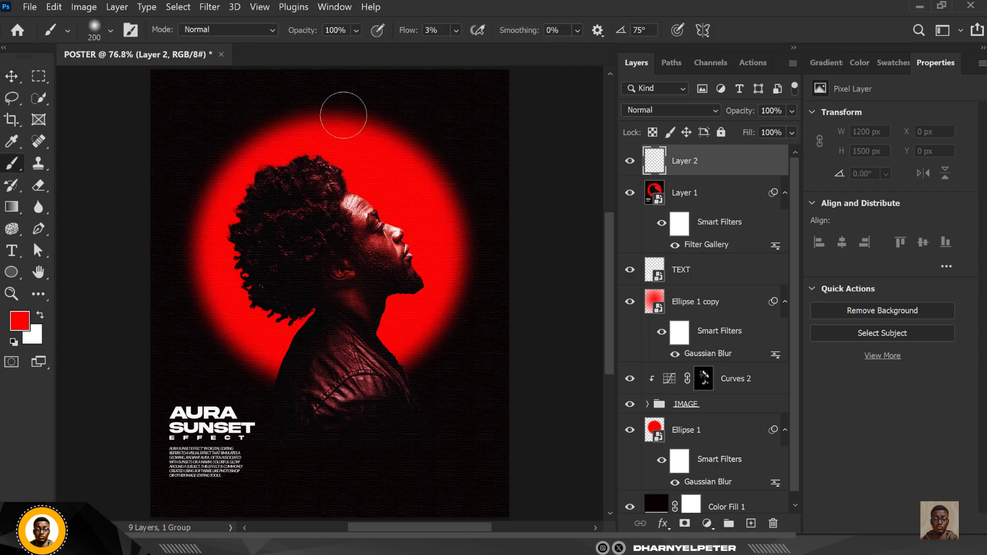
click(456, 30)
drag(463, 50, 469, 51)
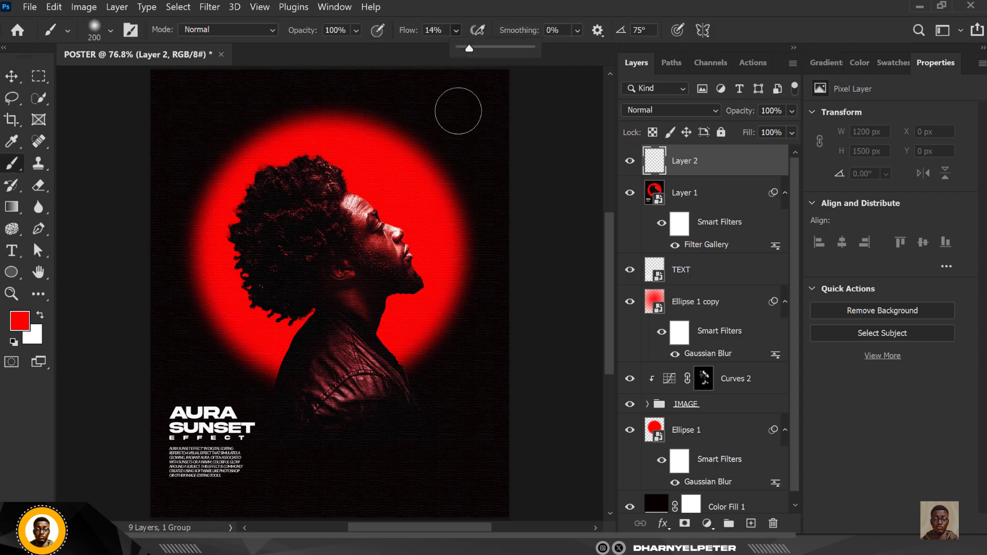
key(bracketright)
key(bracketright)
key(bracketright)
key(bracketright)
key(bracketright)
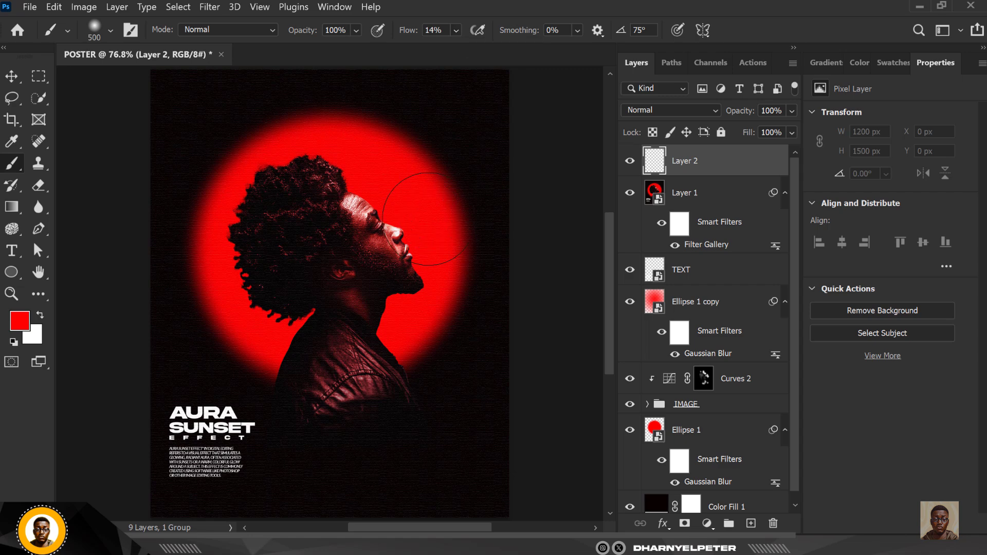
Dab soft red glow into all four poster corners with a brush enlarged to 1000 px
scroll(420, 235, down, 4)
click(457, 154)
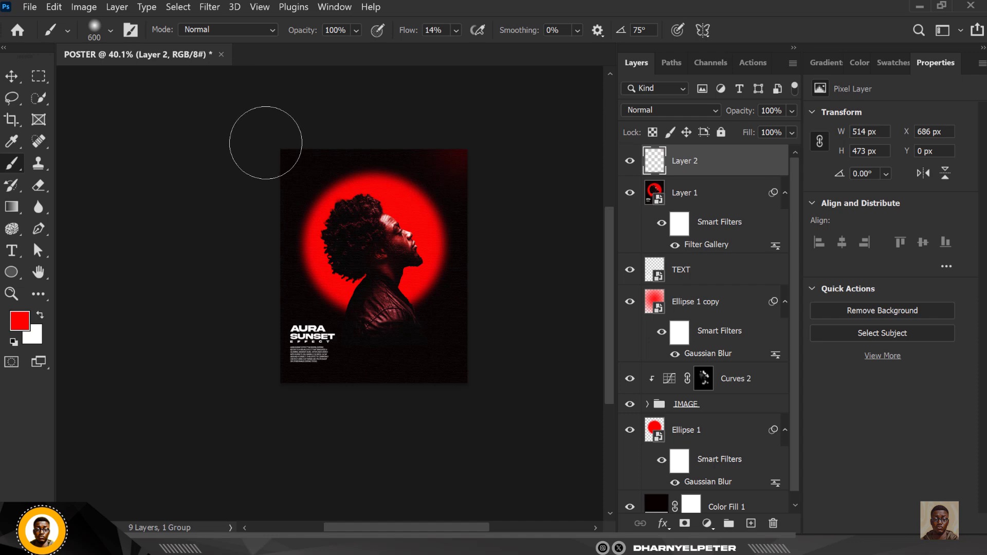
key(bracketright)
key(bracketright)
key(bracketright)
key(bracketright)
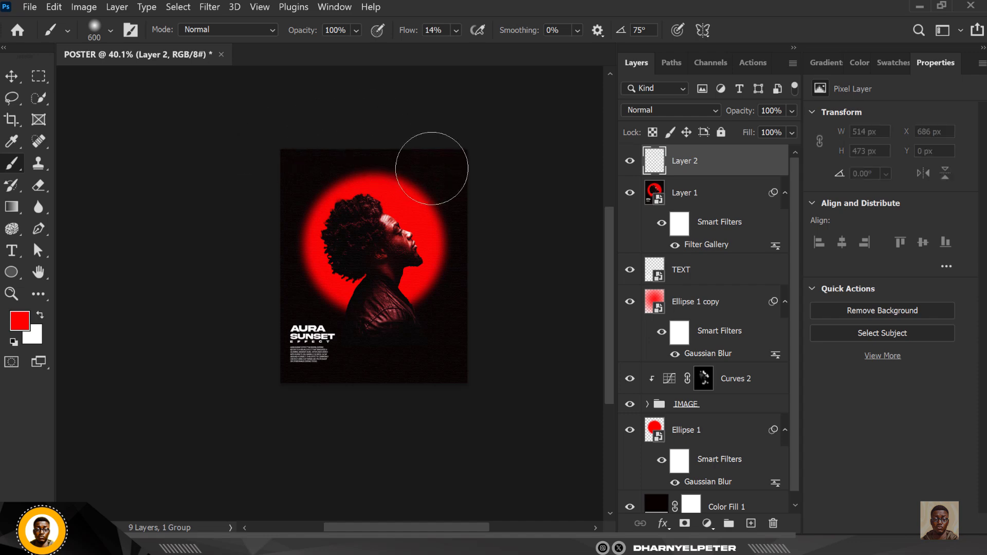
click(250, 195)
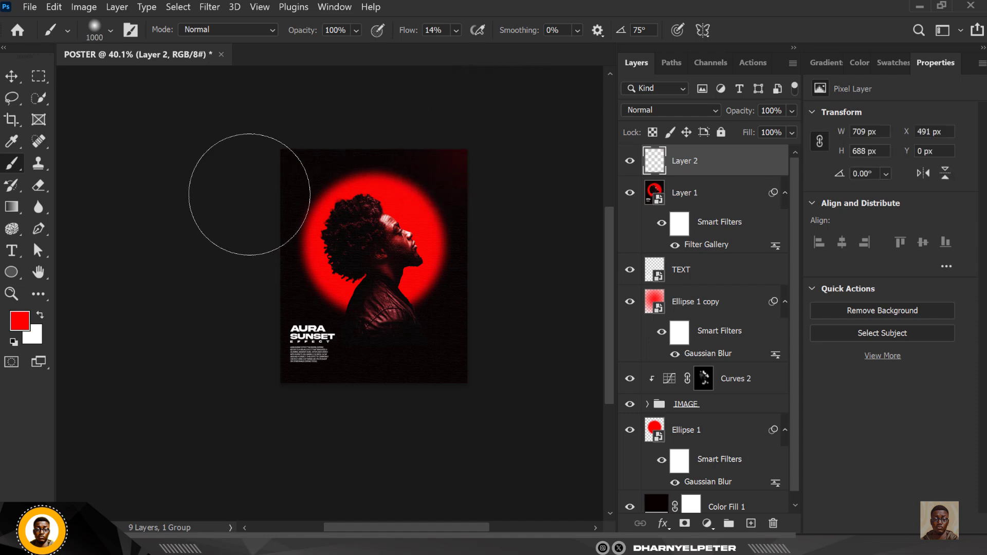
click(265, 386)
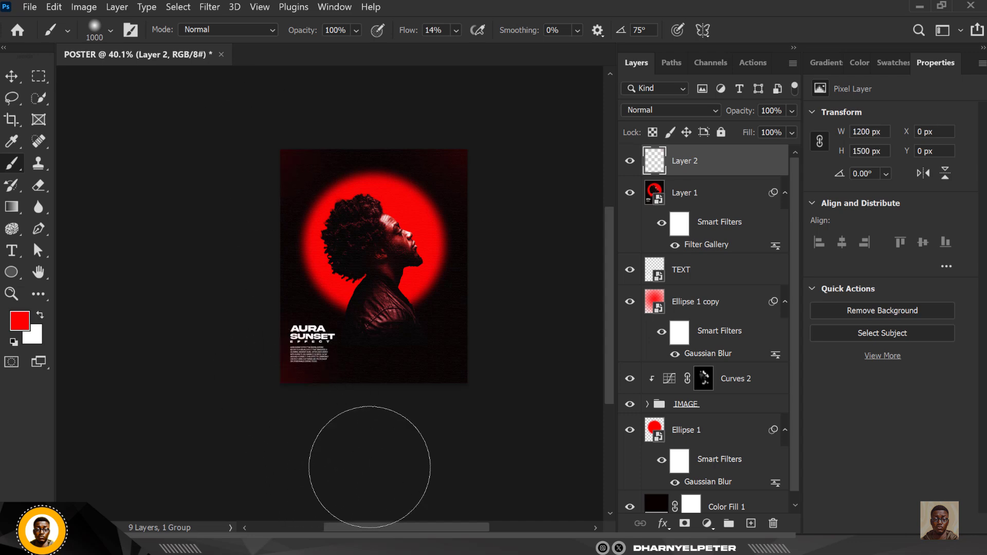
click(478, 399)
scroll(407, 344, up, 5)
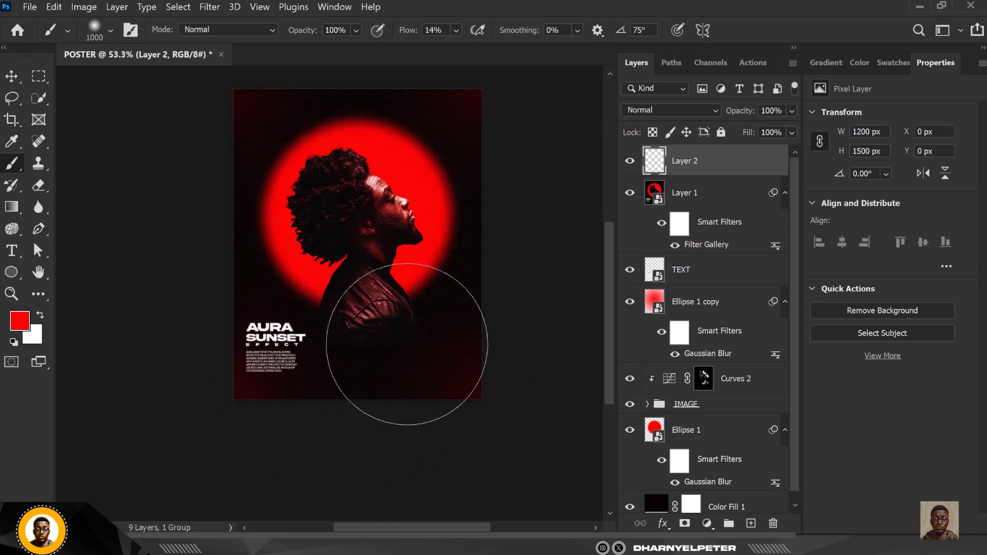
click(12, 76)
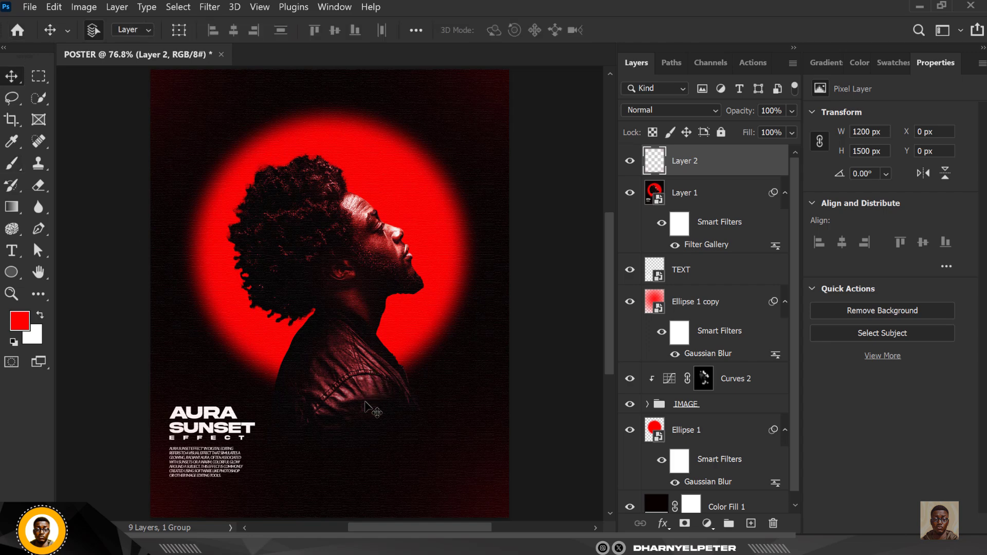